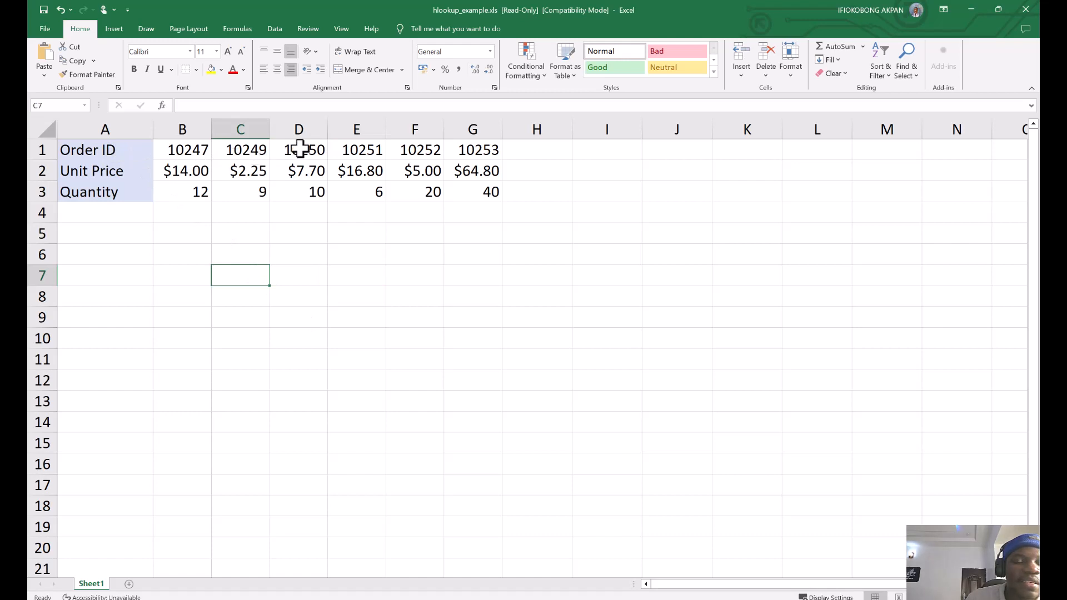
# Step: Examine the order IDs across row 1, from B1 to G1
pyautogui.click(195, 149)
pyautogui.click(244, 150)
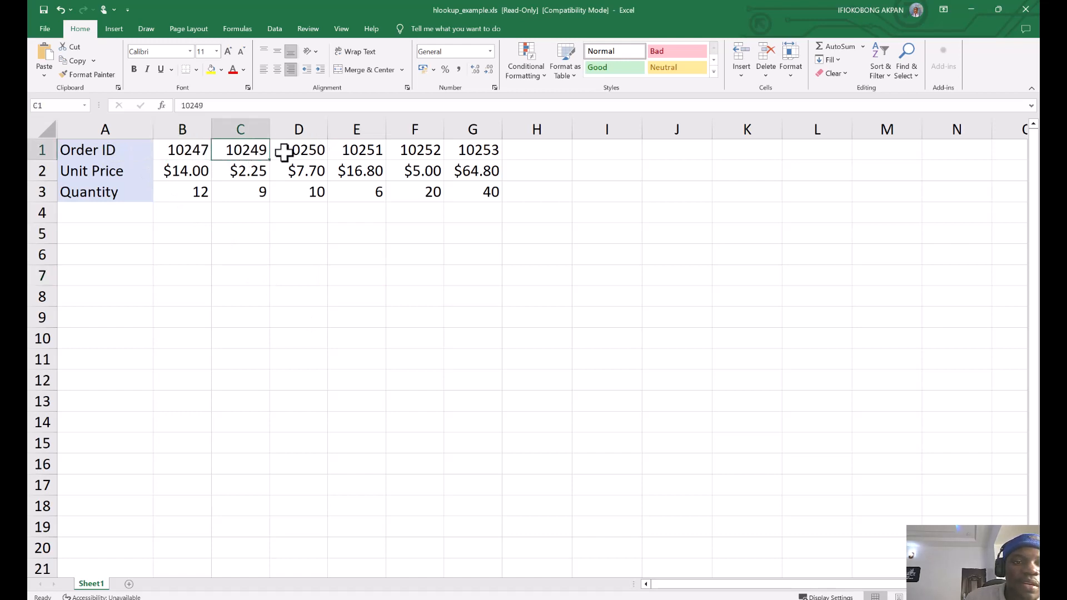
pyautogui.click(300, 150)
pyautogui.click(359, 150)
pyautogui.click(417, 151)
pyautogui.click(463, 150)
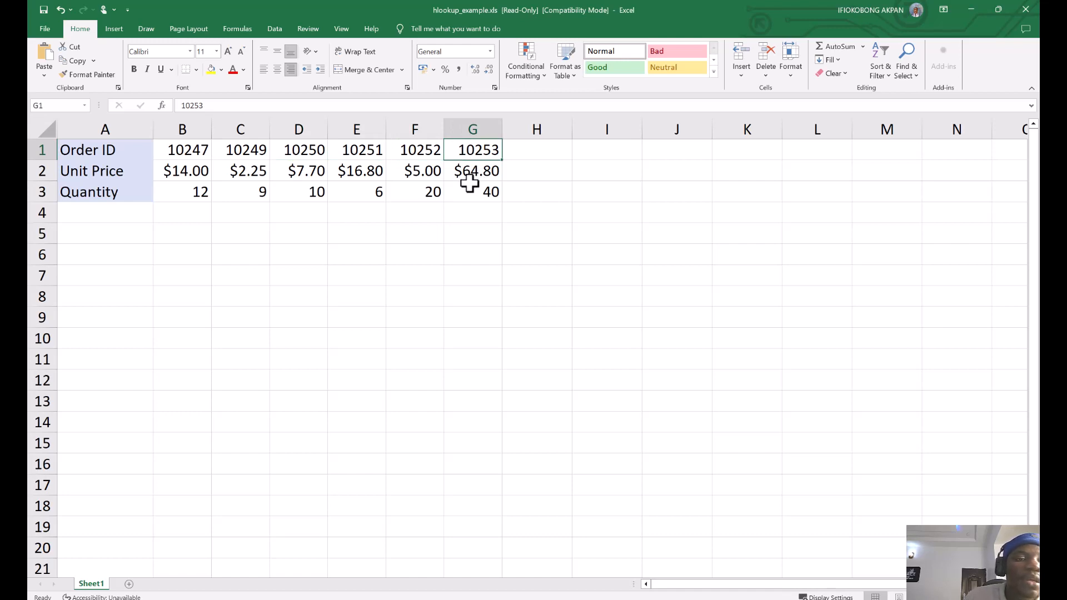
pyautogui.click(191, 150)
pyautogui.click(242, 150)
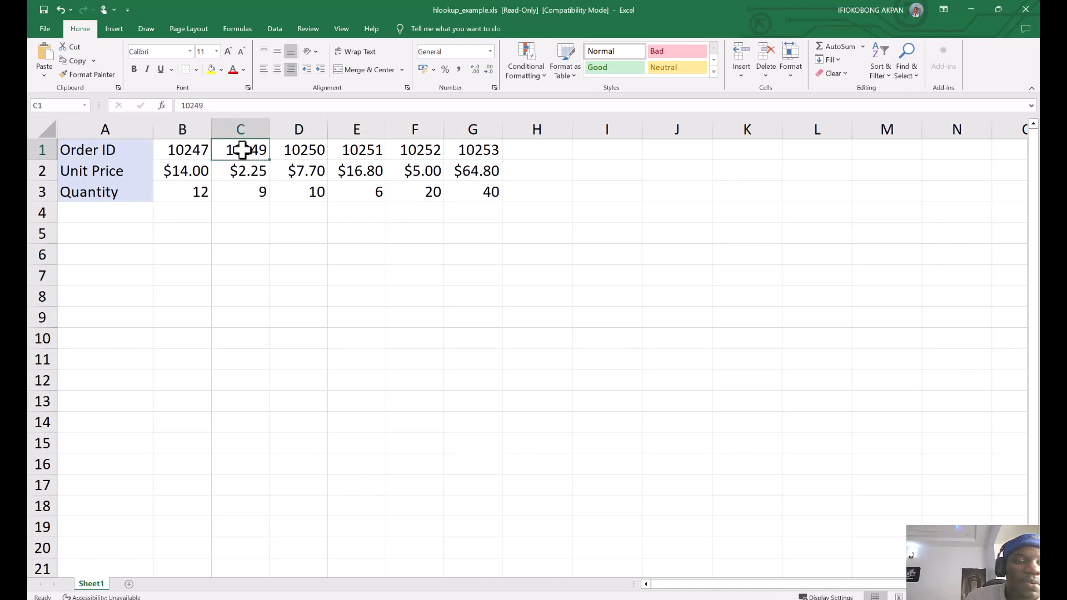
pyautogui.click(321, 150)
pyautogui.click(360, 149)
pyautogui.click(427, 149)
pyautogui.click(473, 152)
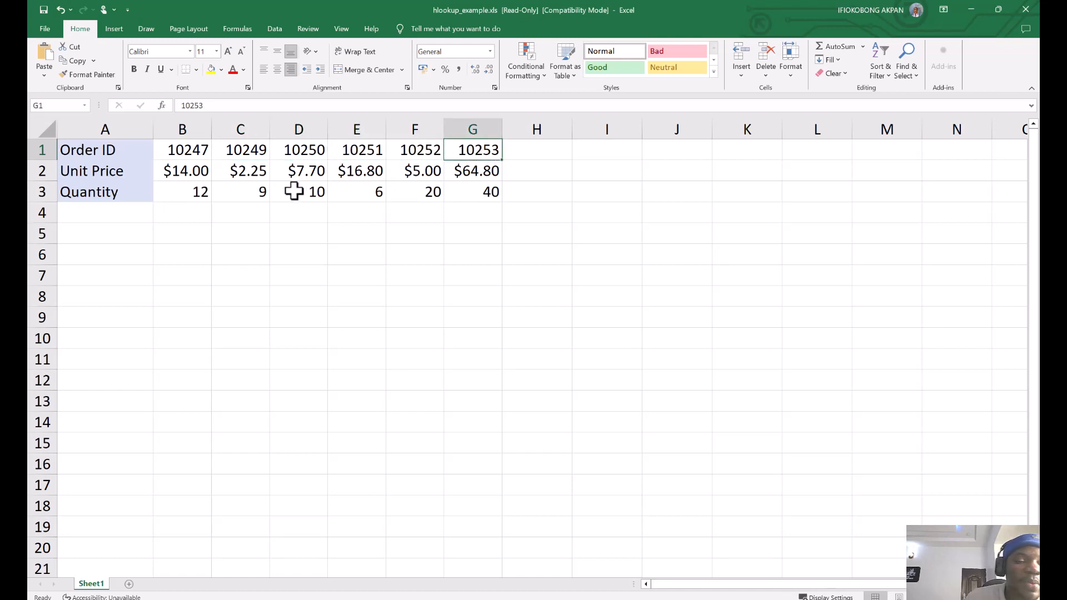
pyautogui.click(192, 151)
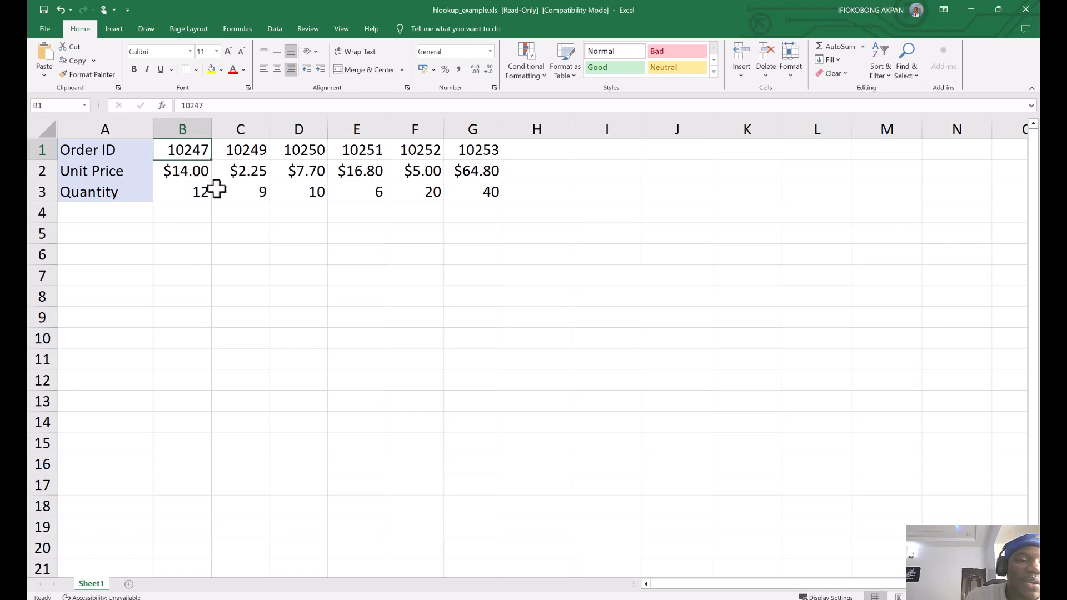
pyautogui.click(248, 149)
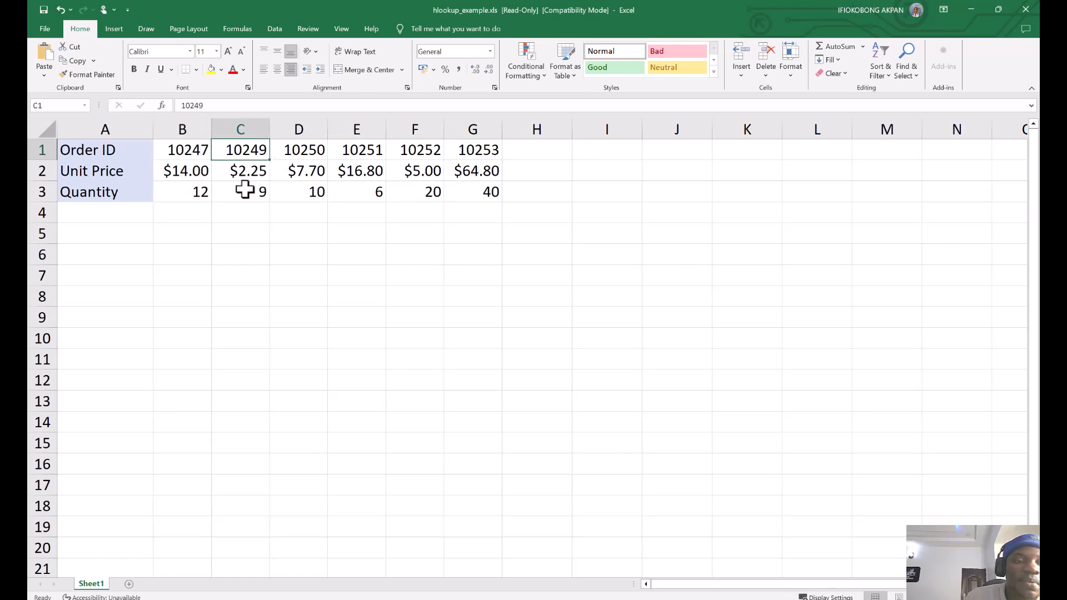
# Step: Examine the unit prices in row 2 and the quantities in row 3 for each order
pyautogui.click(186, 172)
pyautogui.click(242, 173)
pyautogui.click(297, 171)
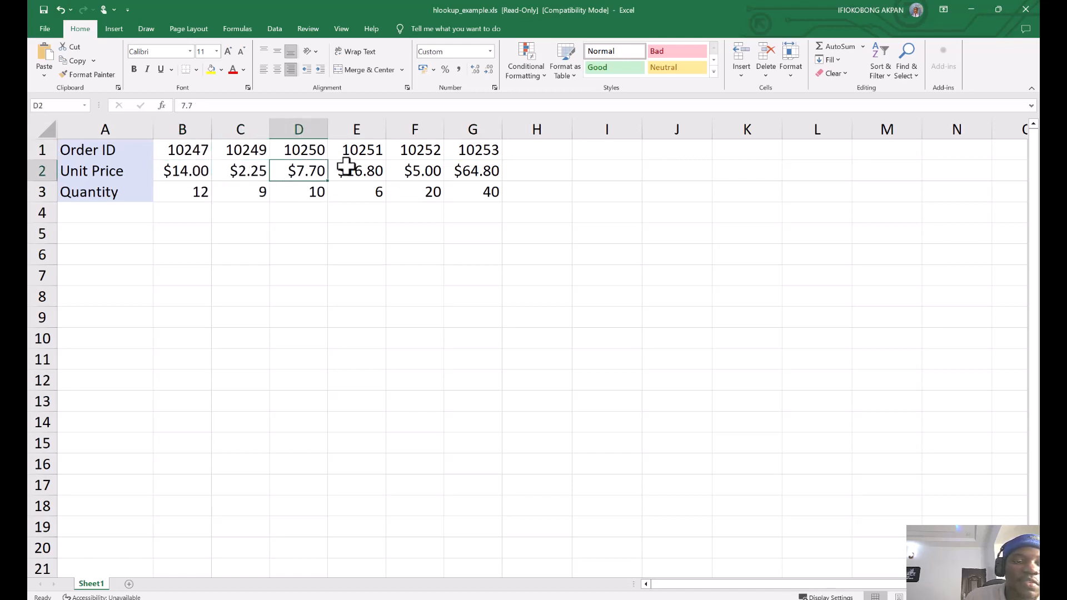
pyautogui.click(354, 172)
pyautogui.click(200, 195)
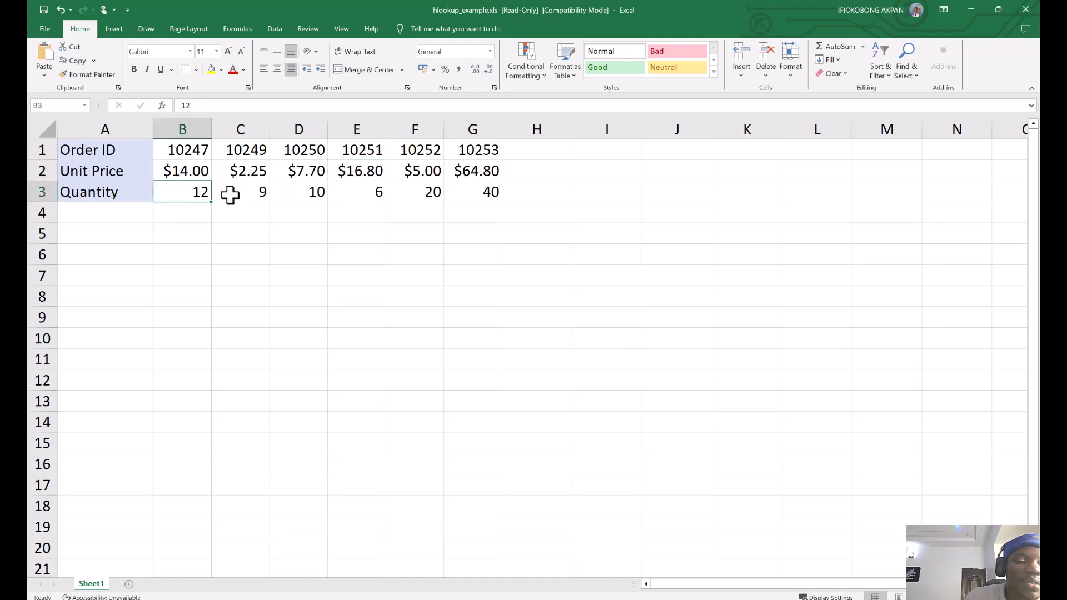
pyautogui.click(229, 194)
pyautogui.click(291, 193)
pyautogui.click(362, 192)
pyautogui.click(400, 192)
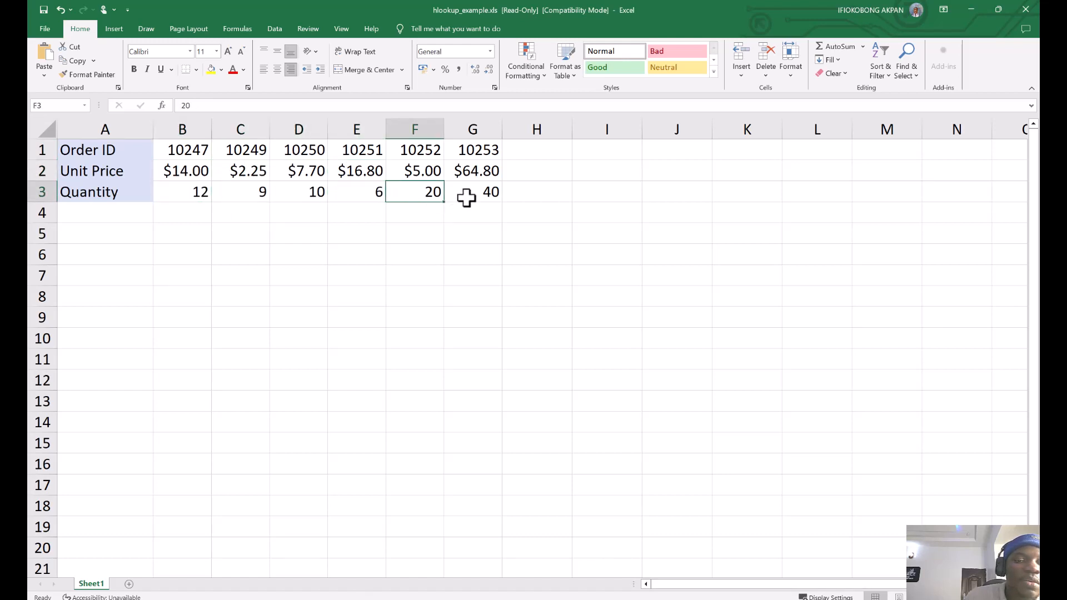
pyautogui.click(468, 196)
pyautogui.click(140, 260)
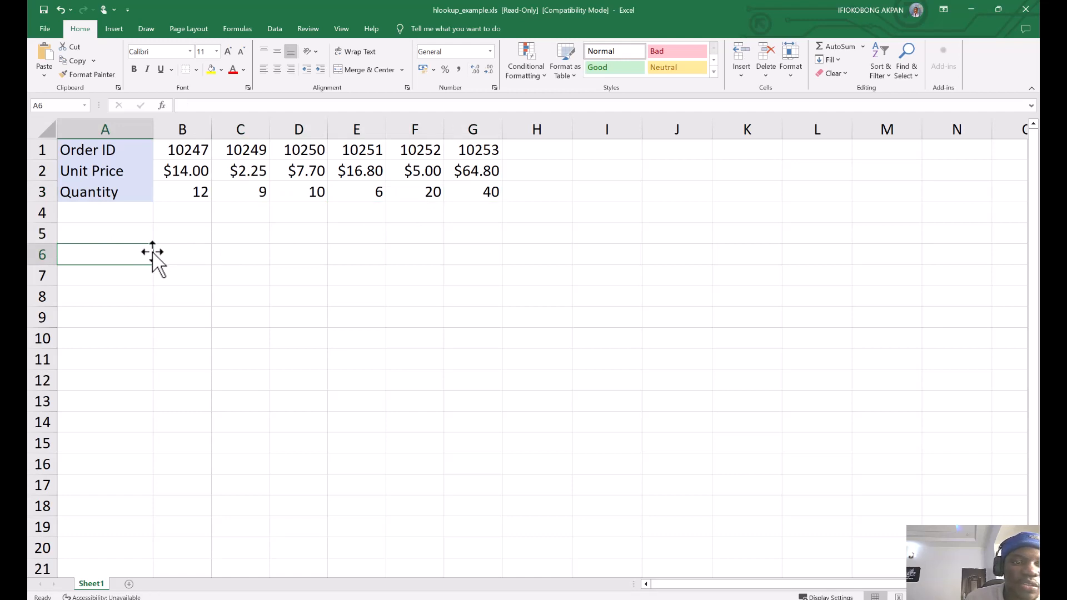
pyautogui.click(304, 150)
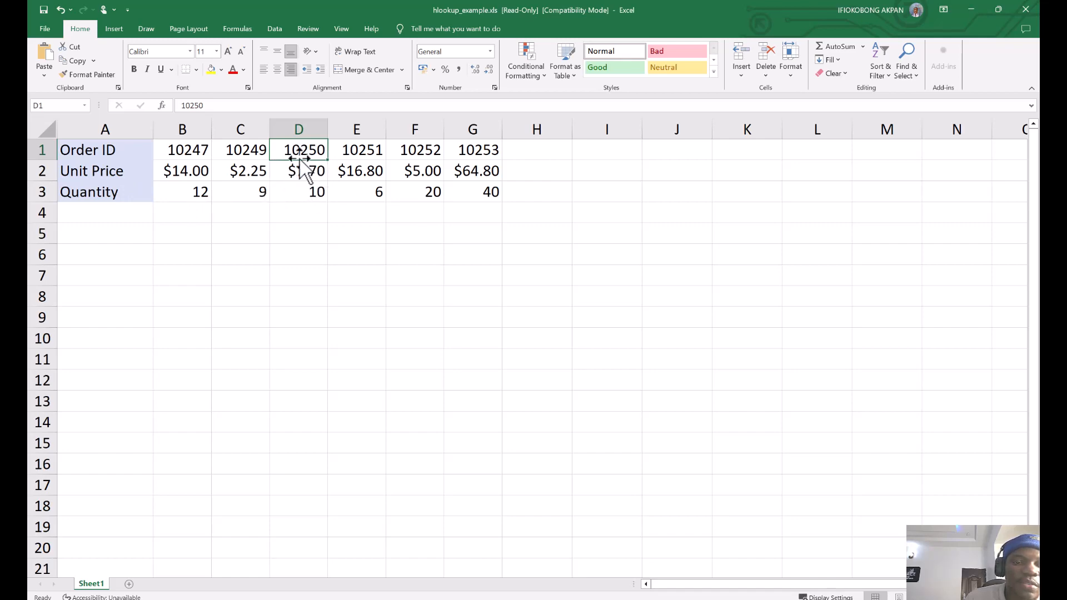
pyautogui.click(131, 239)
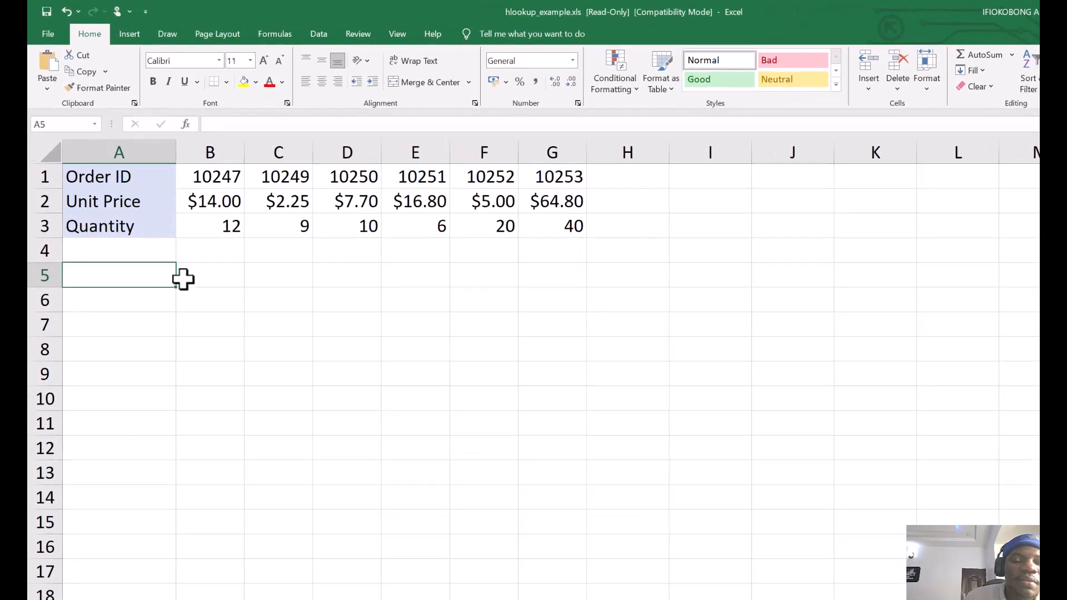
pyautogui.click(578, 173)
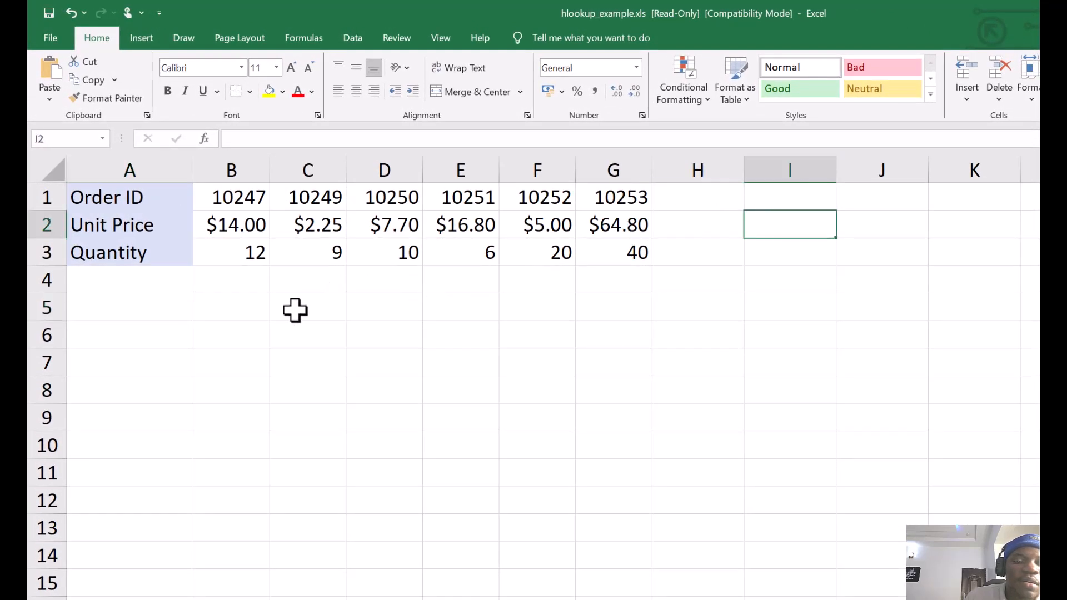
pyautogui.click(242, 315)
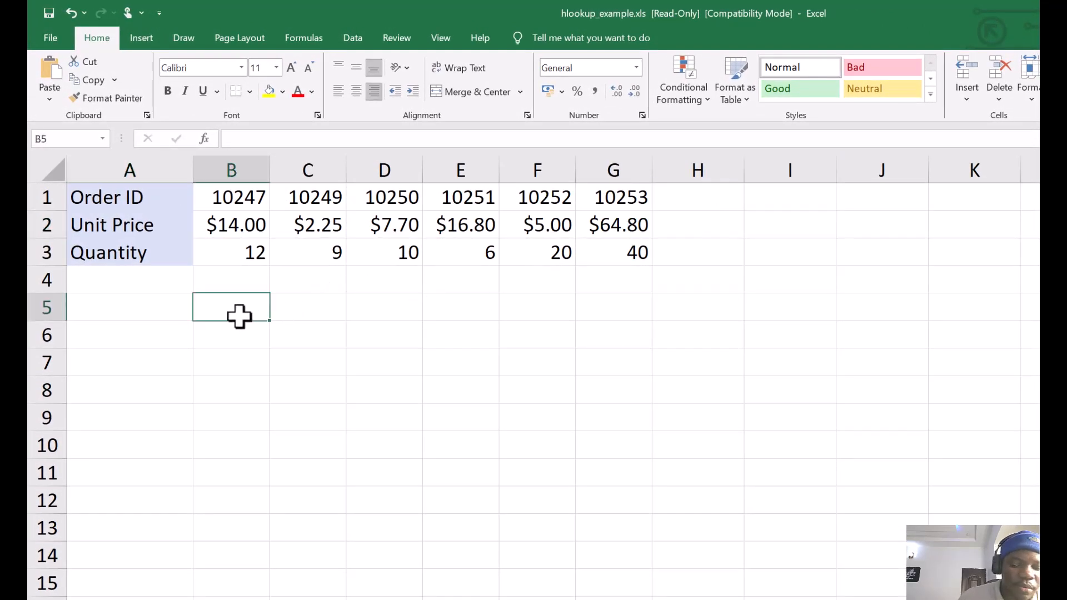
pyautogui.write('=')
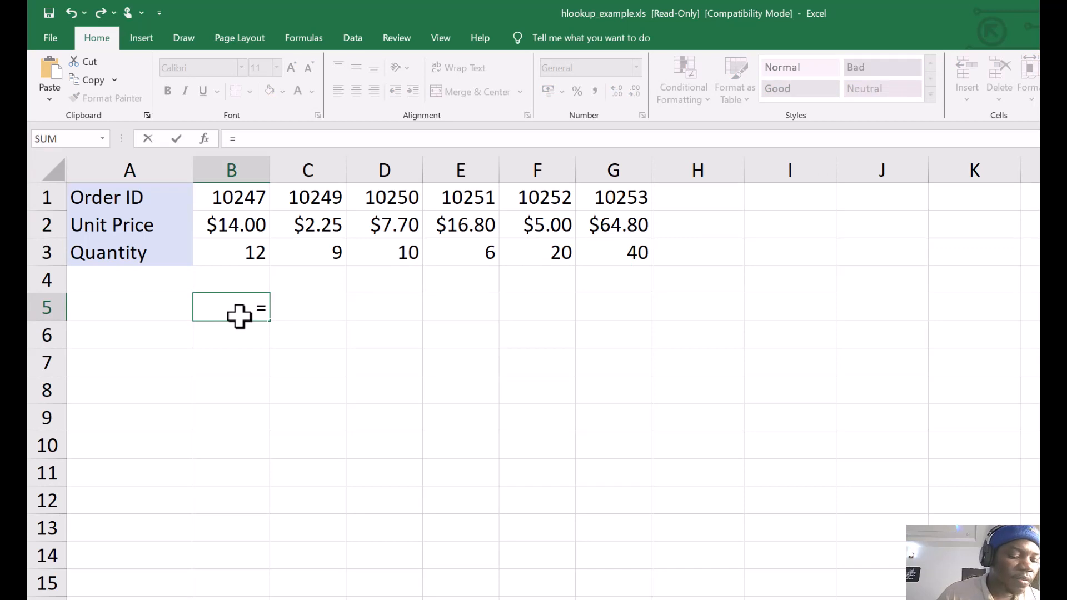
pyautogui.press('BackSpace')
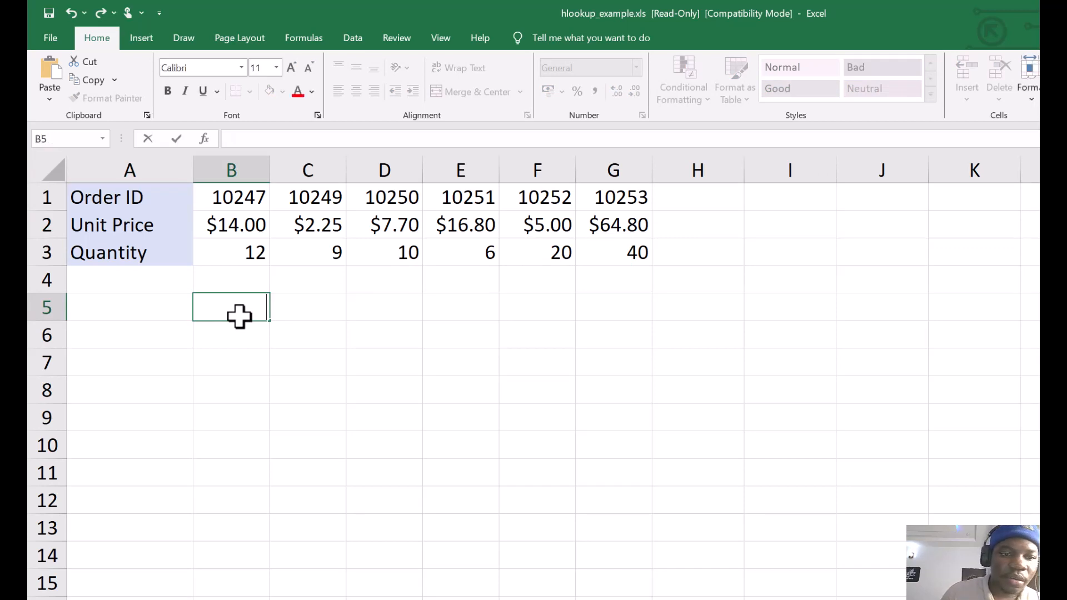
# Step: Start an HLOOKUP formula in cell I2 with the order ID in D1 as the lookup value
pyautogui.click(778, 232)
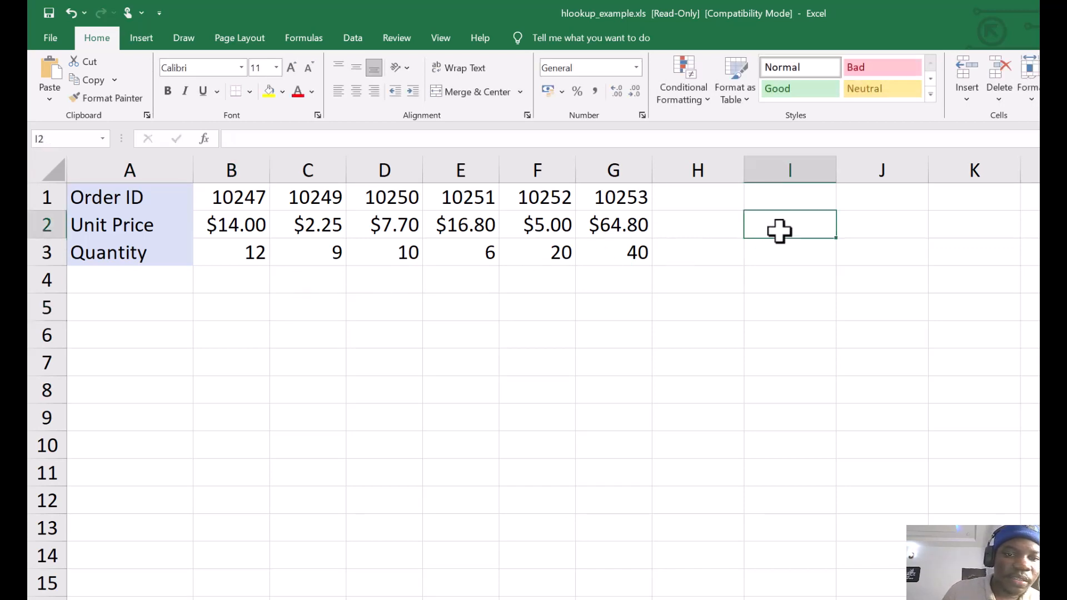
pyautogui.write('=')
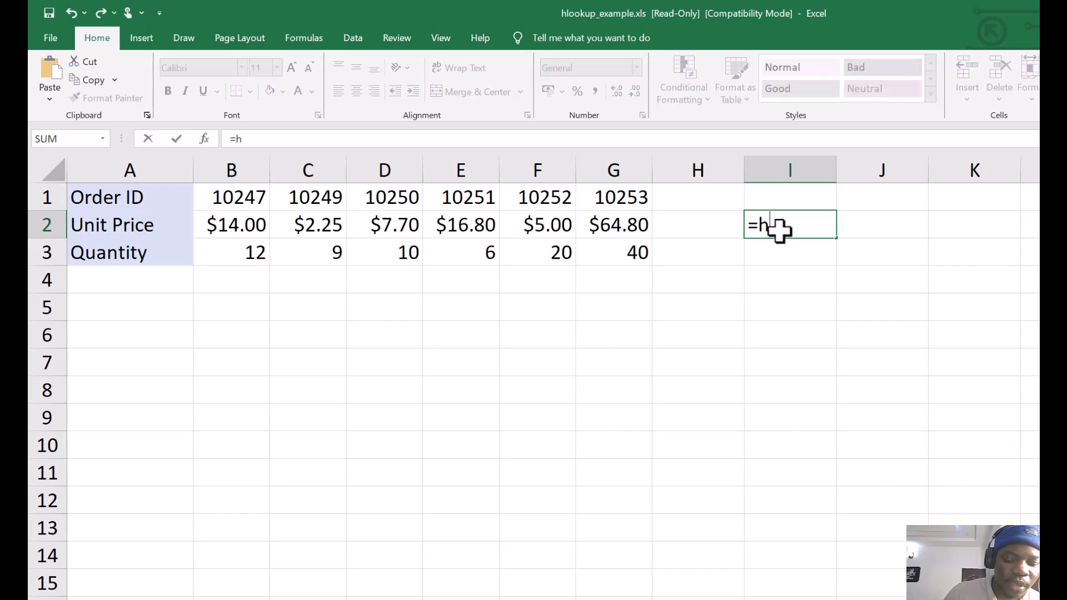
pyautogui.write('hlookup')
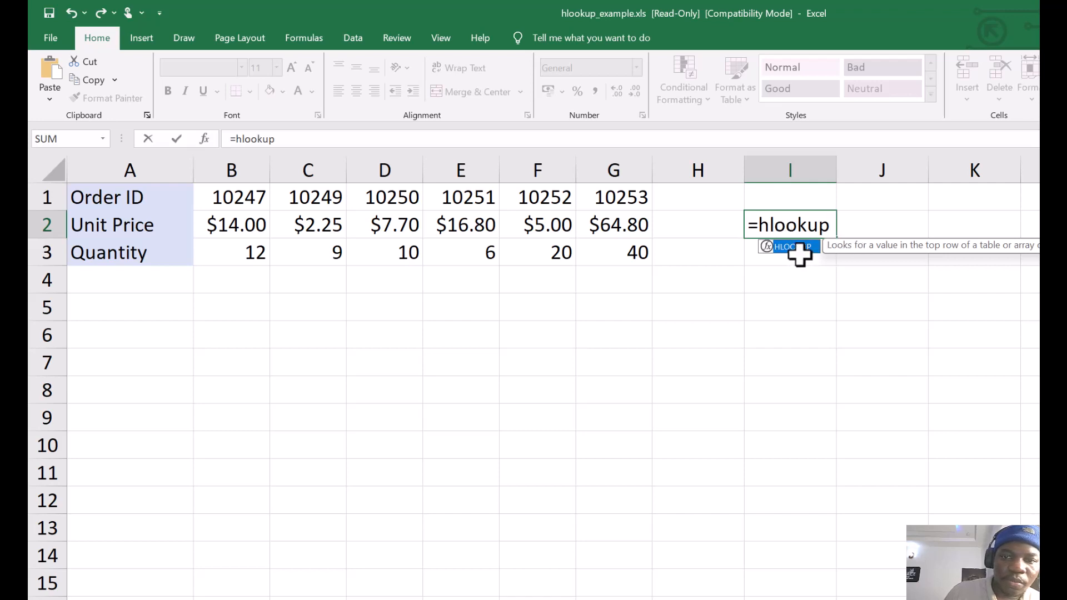
pyautogui.doubleClick(798, 246)
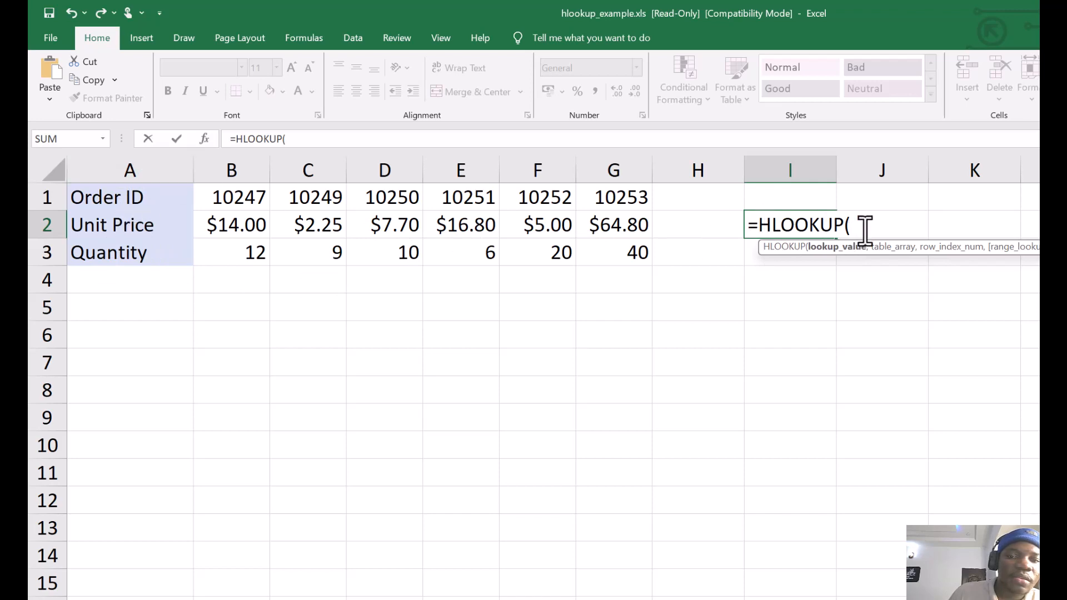
pyautogui.click(388, 199)
pyautogui.write(',')
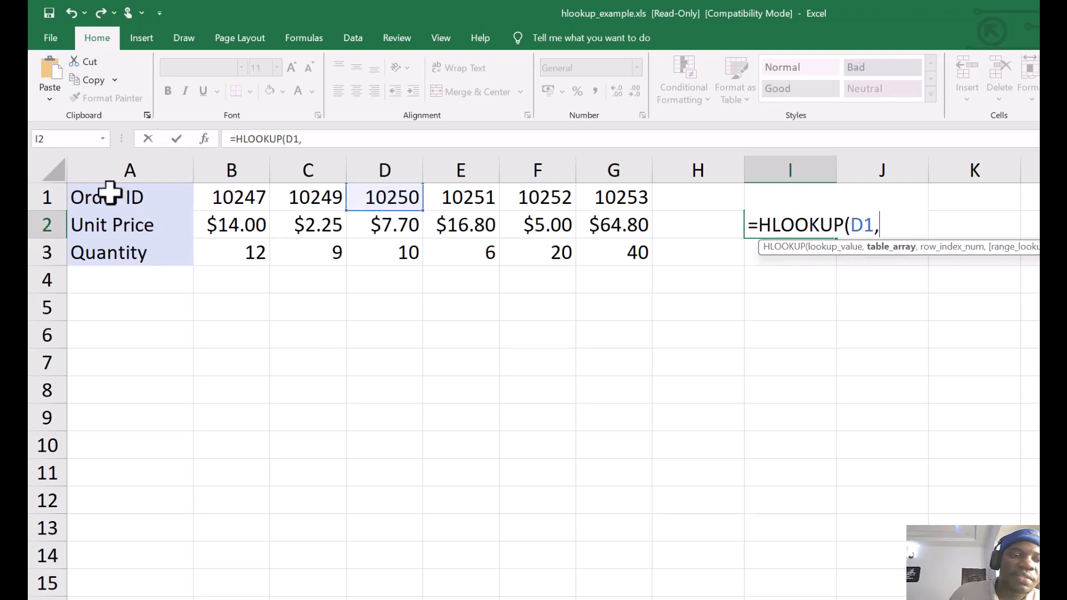
# Step: Complete the HLOOKUP formula with table array A1:G3, row index 2 and FALSE for an exact match
pyautogui.moveTo(112, 192); pyautogui.dragTo(614, 244)
pyautogui.write(',2')
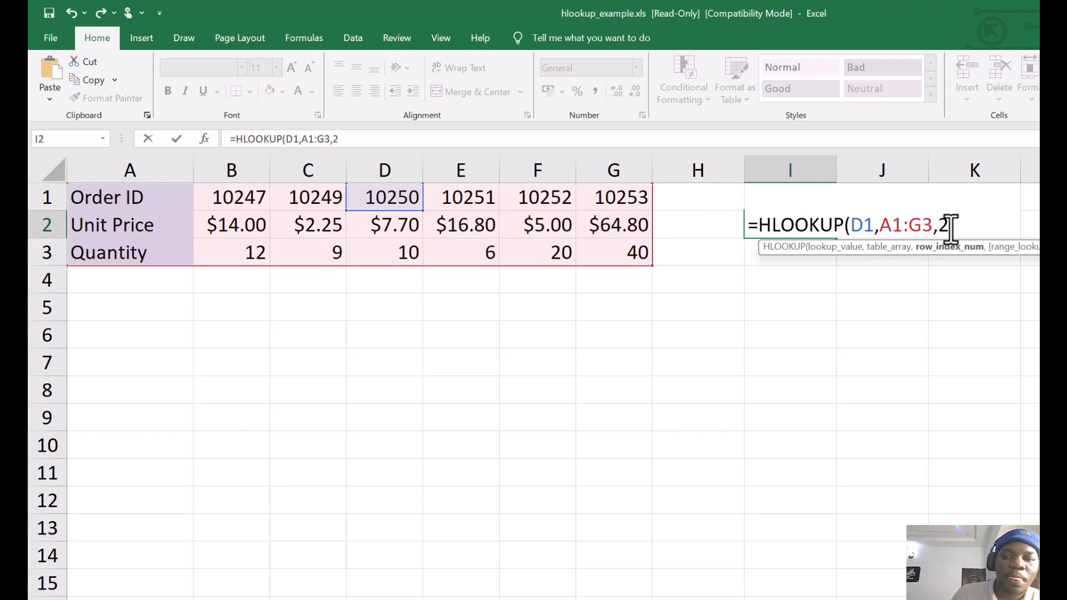
pyautogui.write(',false')
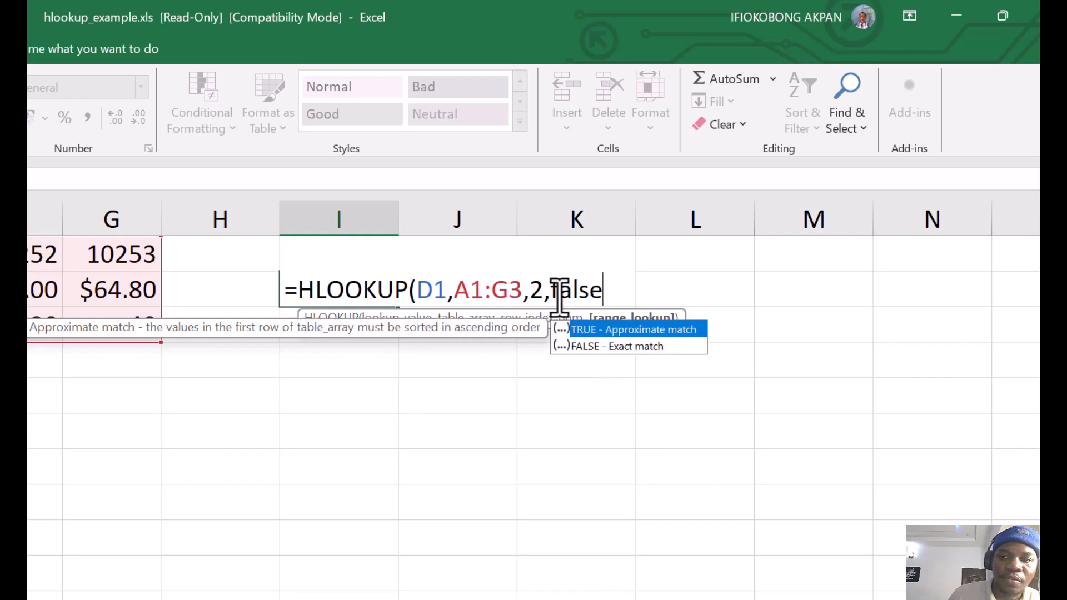
pyautogui.write(')')
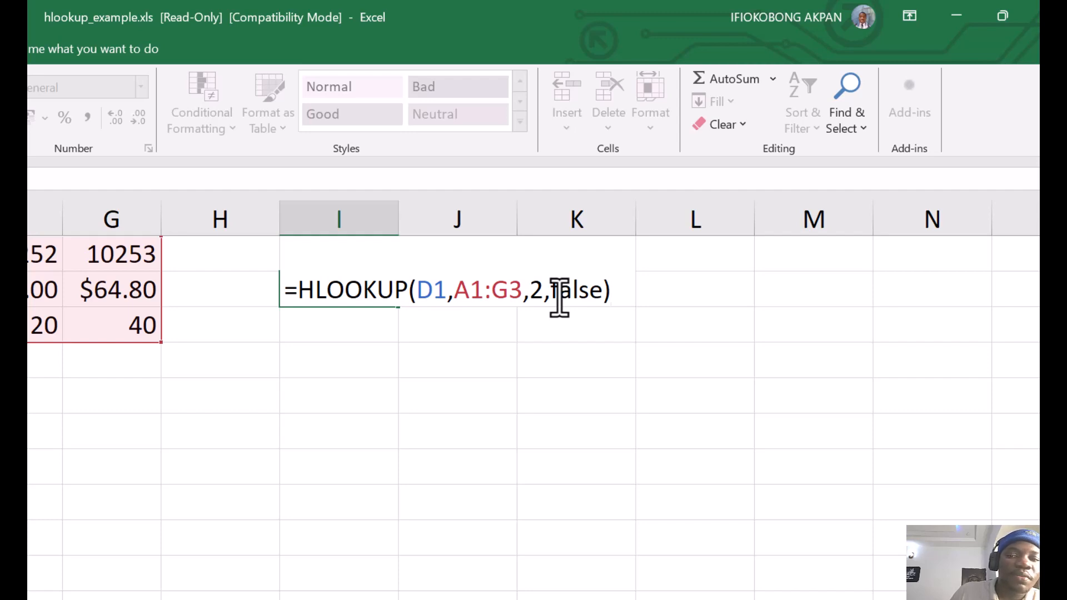
pyautogui.press('Return')
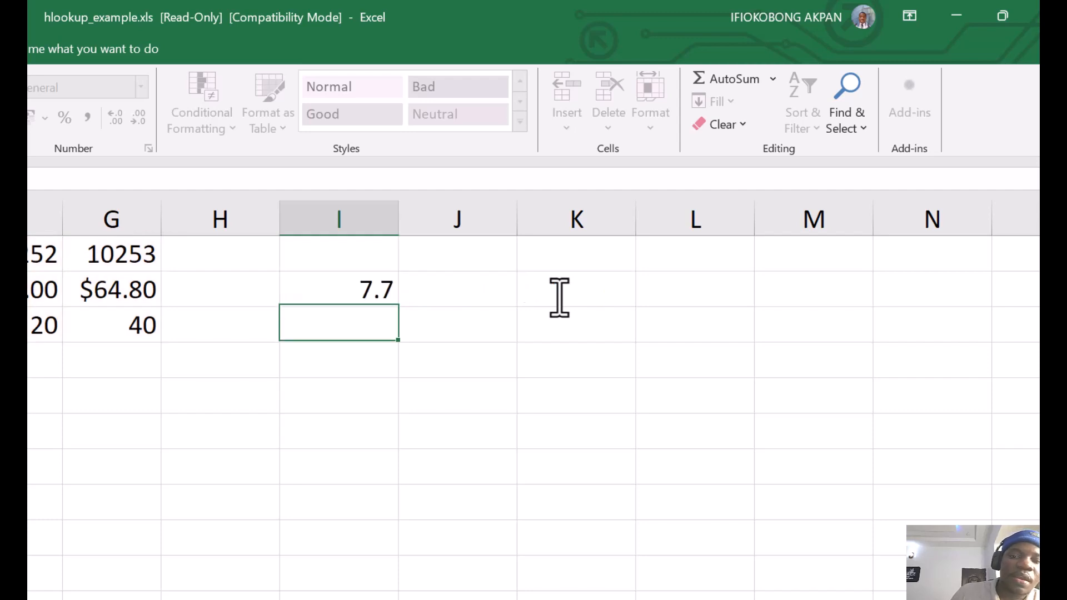
# Step: Format the lookup result in I2 as English (United States) dollar accounting with two decimal places
pyautogui.click(365, 294)
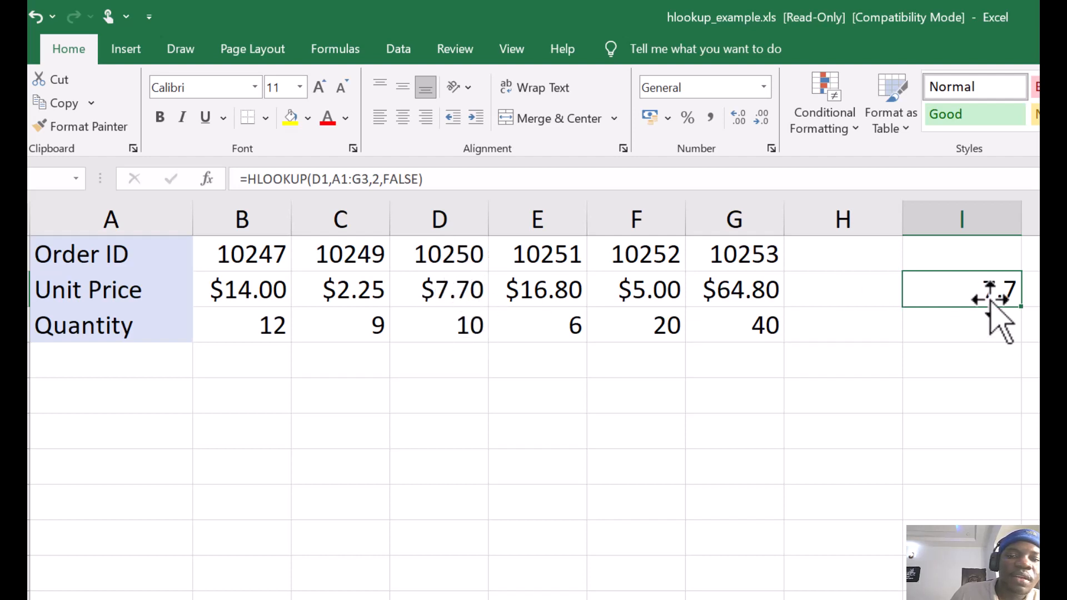
pyautogui.click(562, 30)
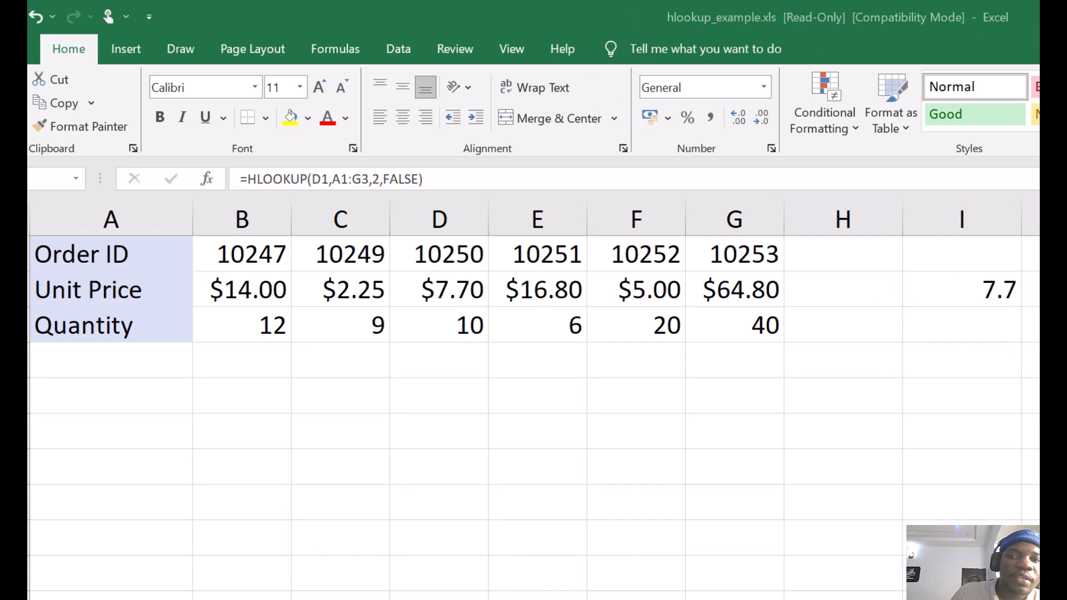
pyautogui.click(970, 293)
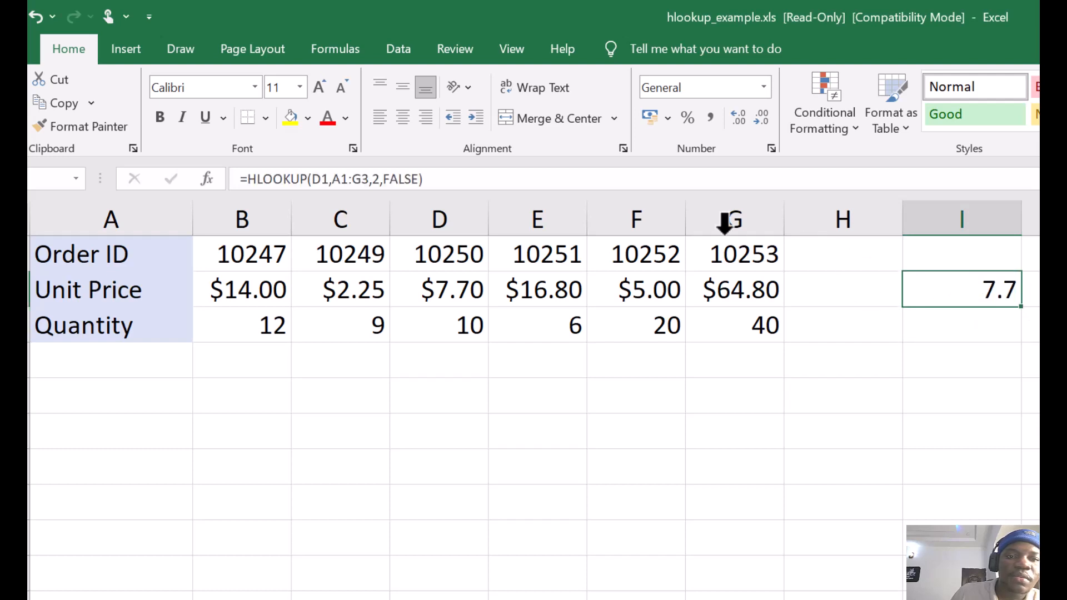
pyautogui.click(759, 116)
pyautogui.click(744, 118)
pyautogui.click(743, 118)
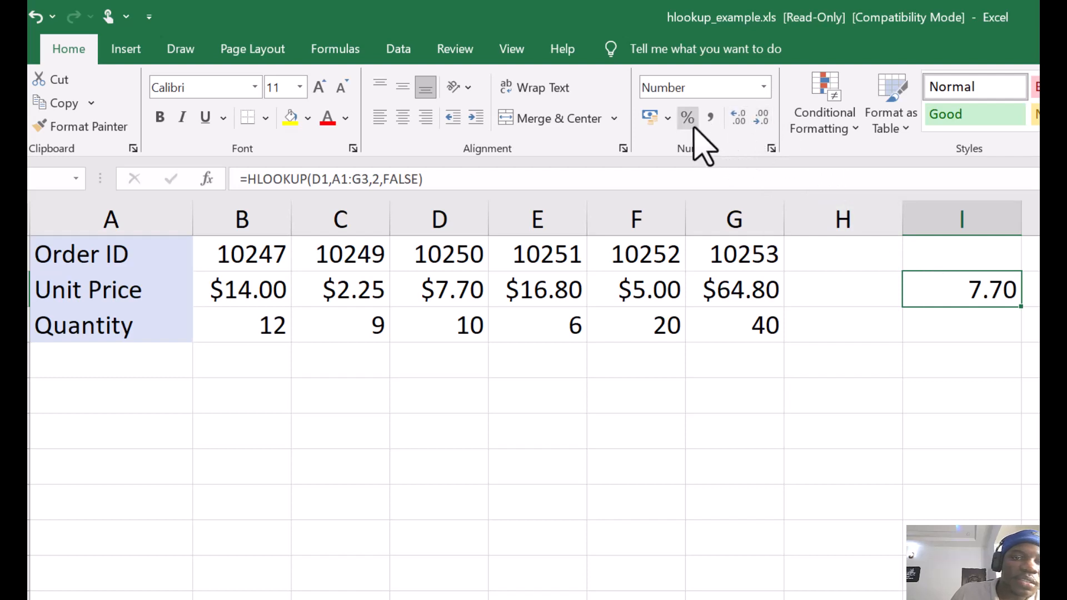
pyautogui.click(668, 118)
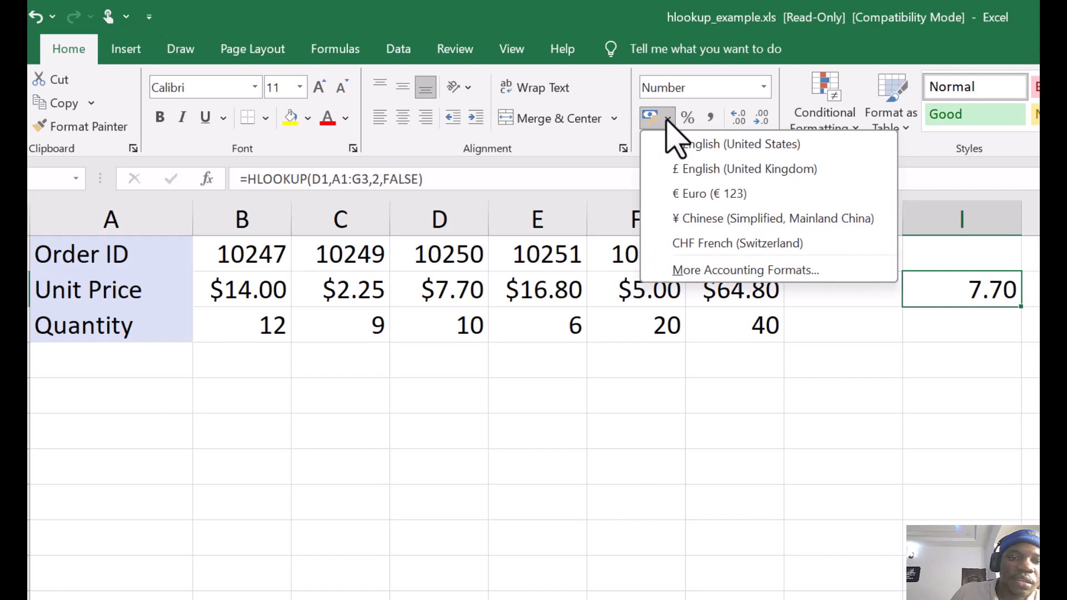
pyautogui.click(693, 145)
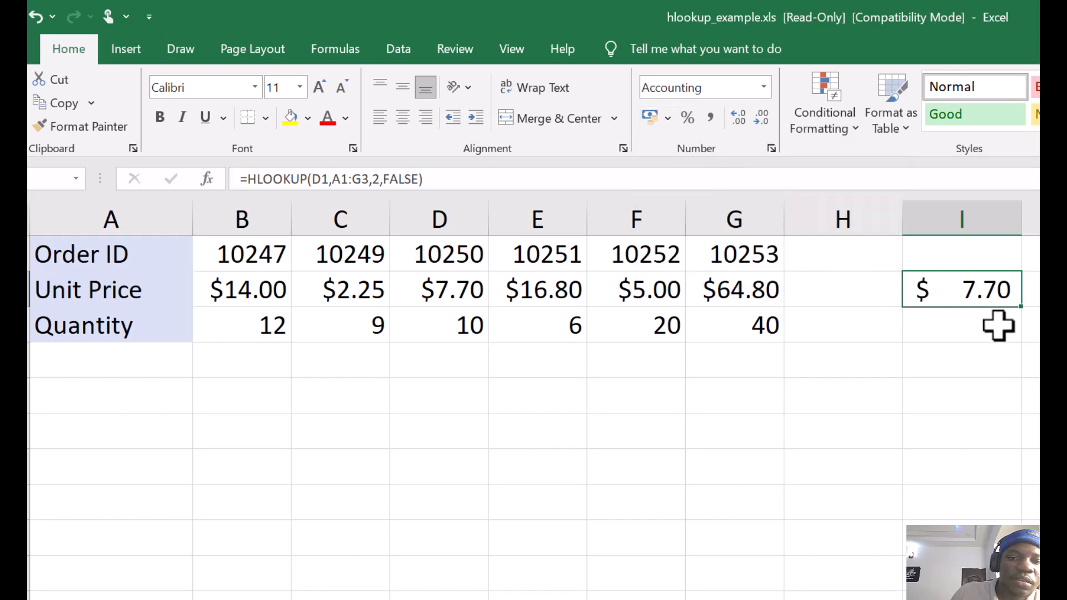
# Step: Review the HLOOKUP formula in I2 and its lookup value and table array references
pyautogui.click(974, 323)
pyautogui.click(958, 291)
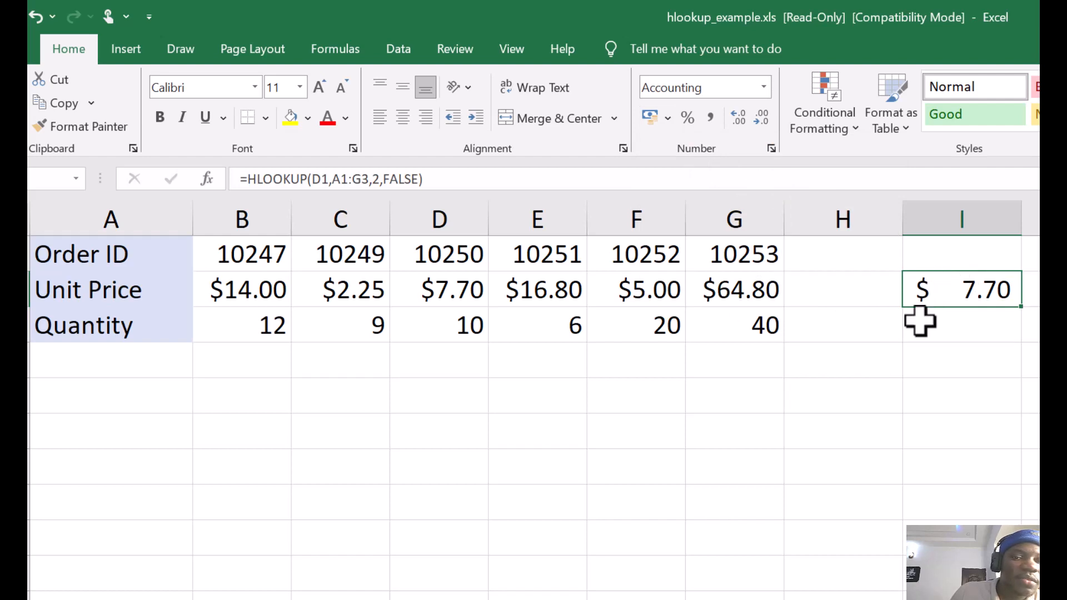
pyautogui.click(955, 261)
pyautogui.click(974, 305)
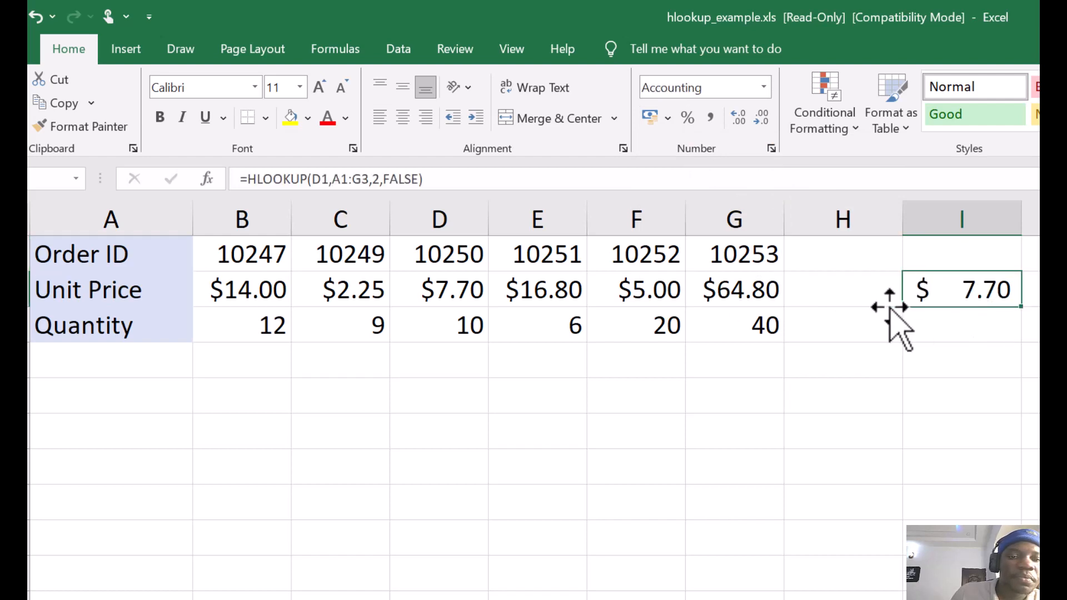
pyautogui.doubleClick(970, 294)
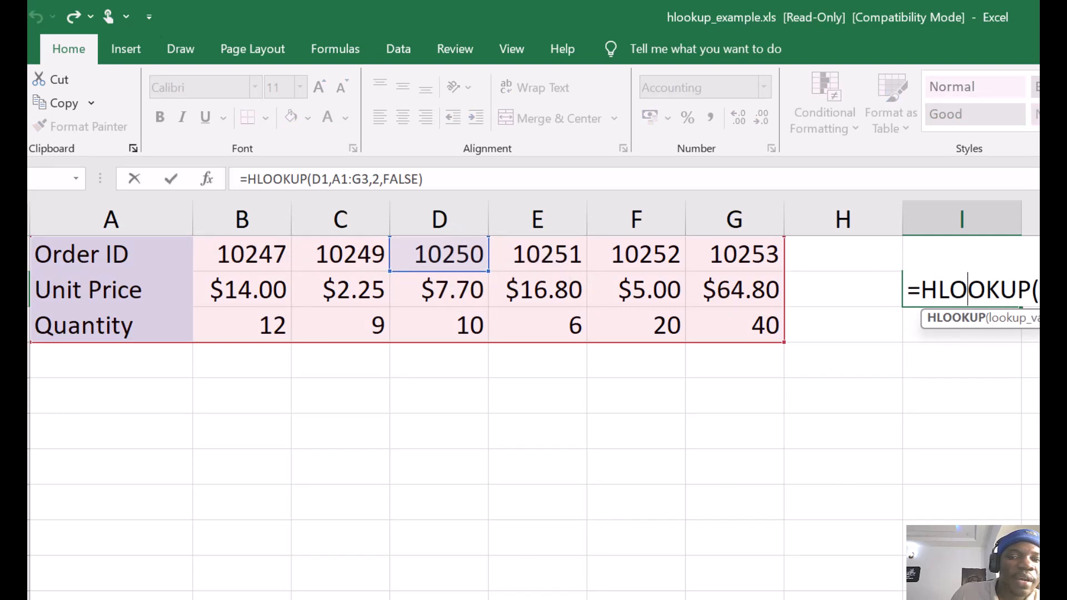
pyautogui.click(1040, 290)
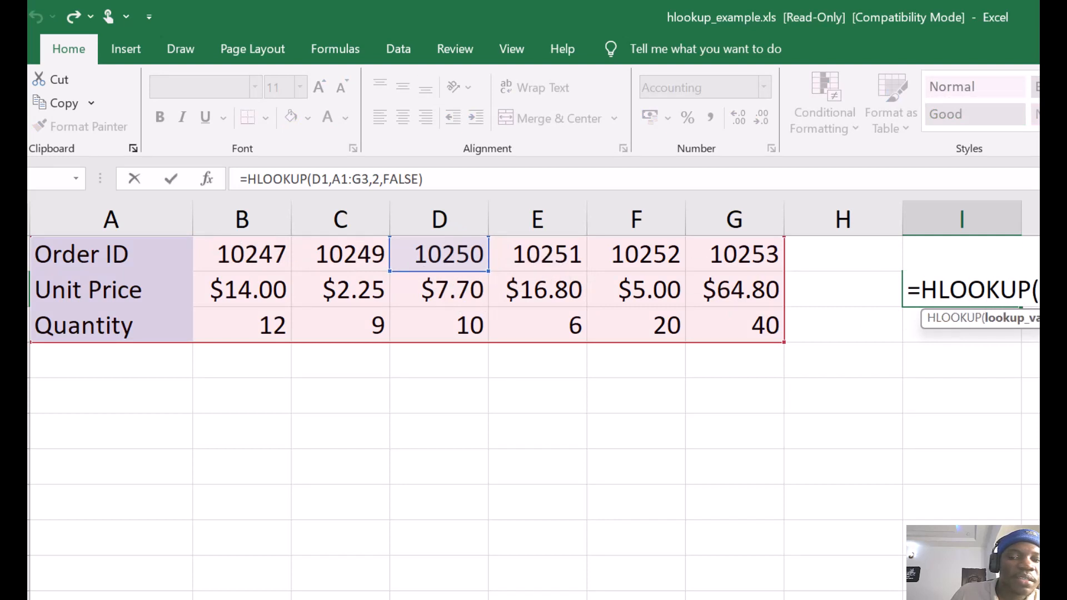
pyautogui.hotkey('ctrl', 'Return')
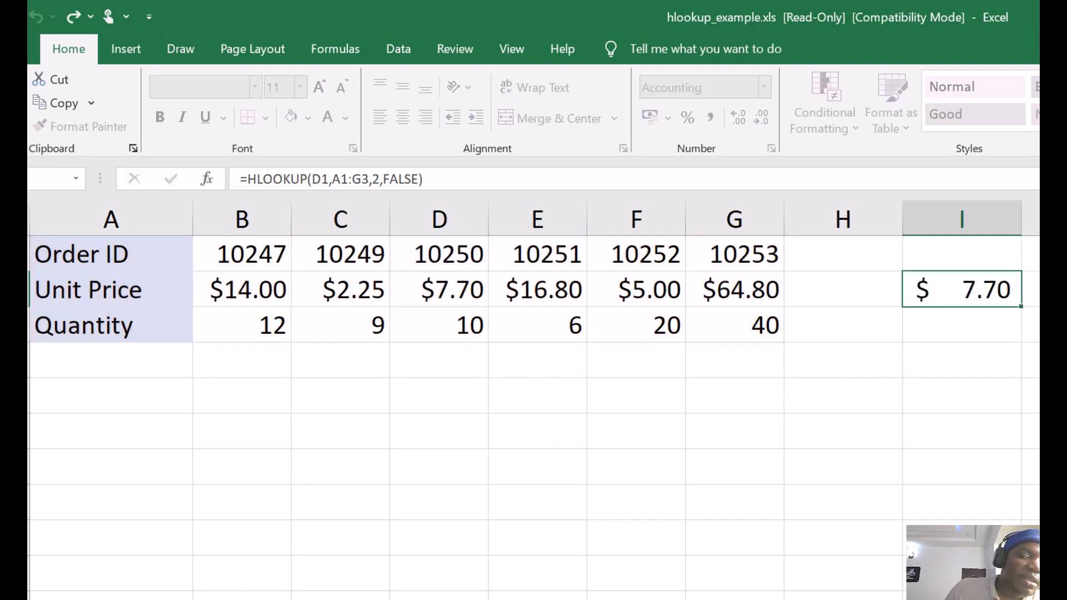
pyautogui.click(974, 326)
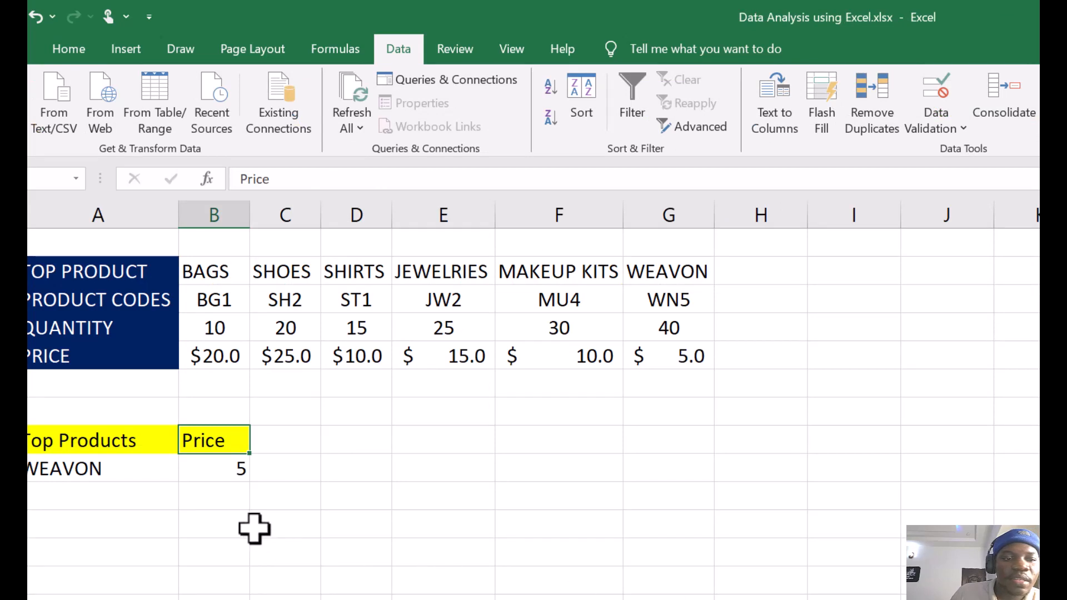
# Step: Clear the product in A12 and the price in B12 of Data Analysis using Excel.xlsx
pyautogui.click(104, 471)
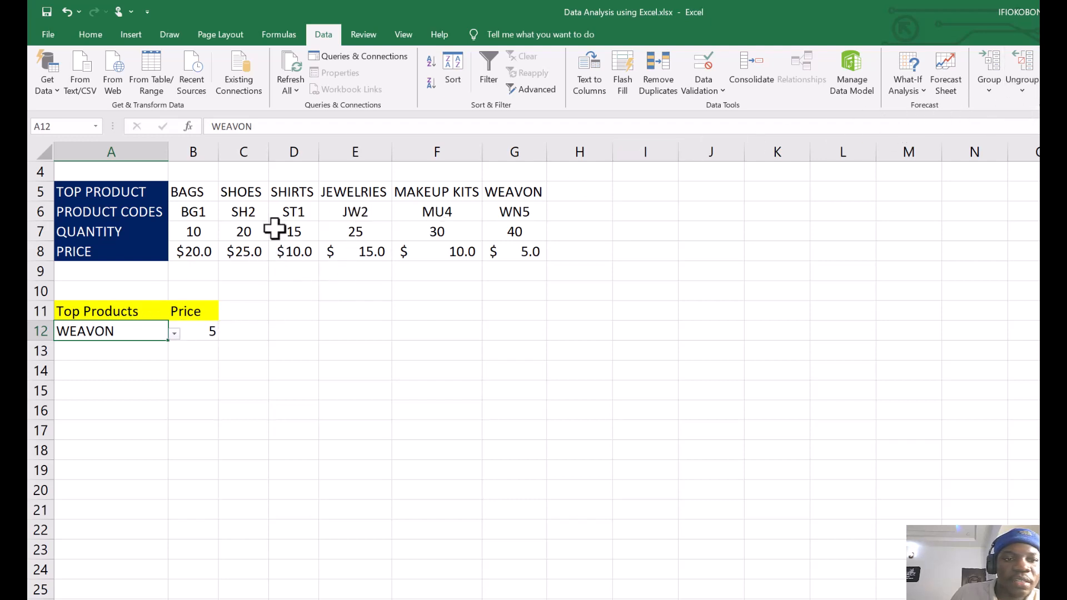
pyautogui.click(197, 331)
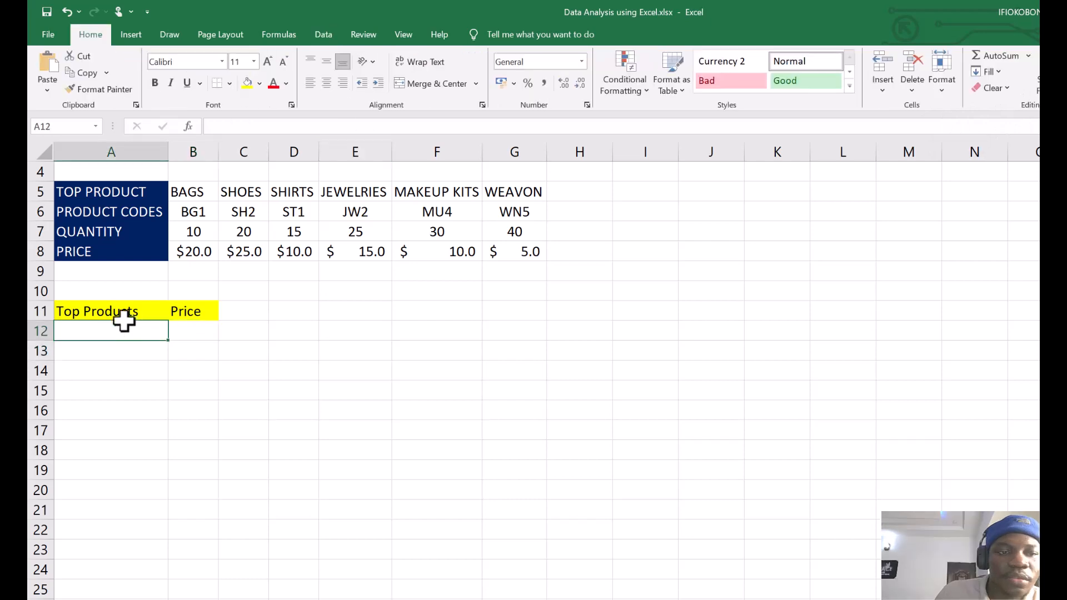
# Step: Examine the Top Products and Price headings, the empty cells beneath them and the product names in B5:G5
pyautogui.moveTo(124, 317); pyautogui.dragTo(183, 305)
pyautogui.click(120, 311)
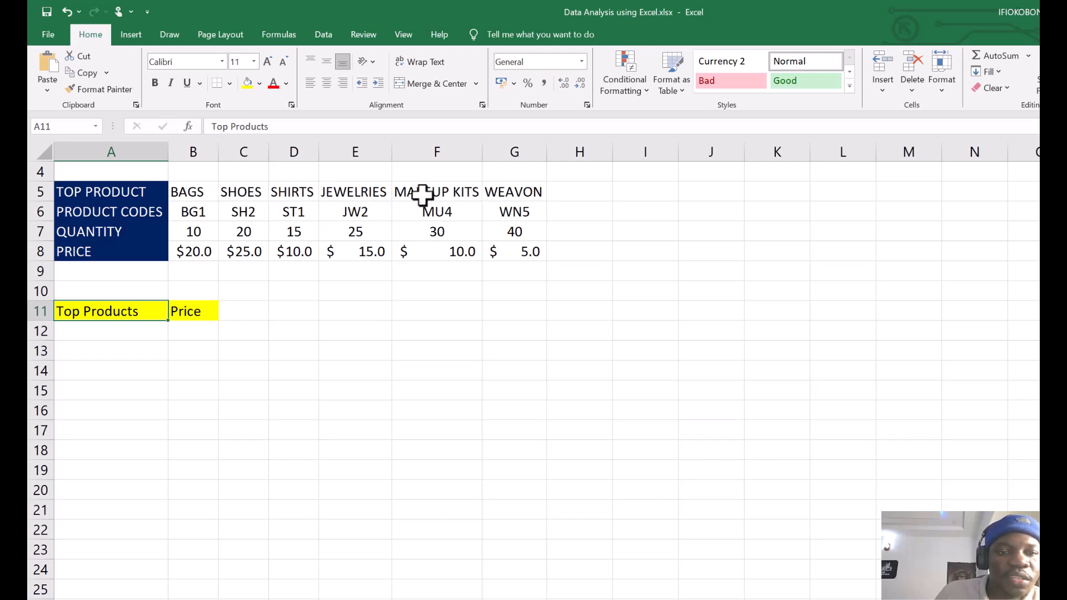
pyautogui.click(358, 193)
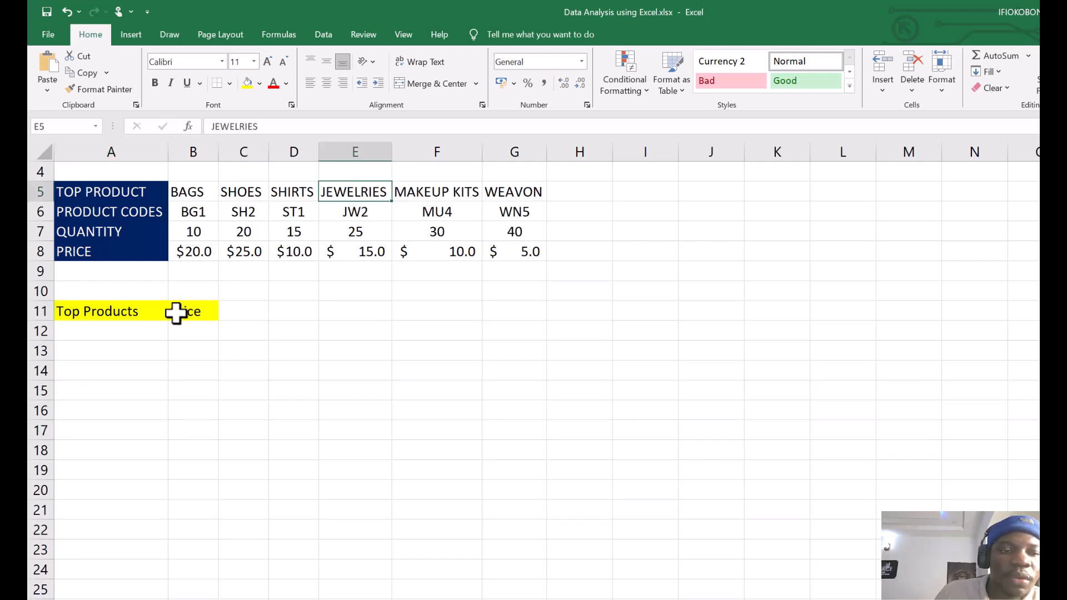
pyautogui.click(145, 333)
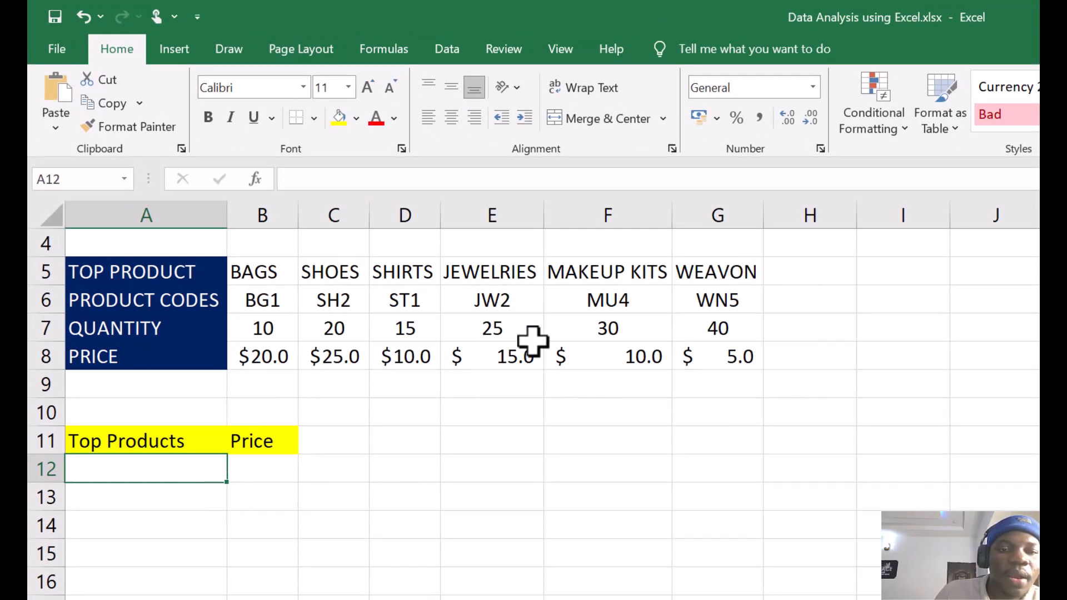
pyautogui.moveTo(251, 272); pyautogui.dragTo(748, 276)
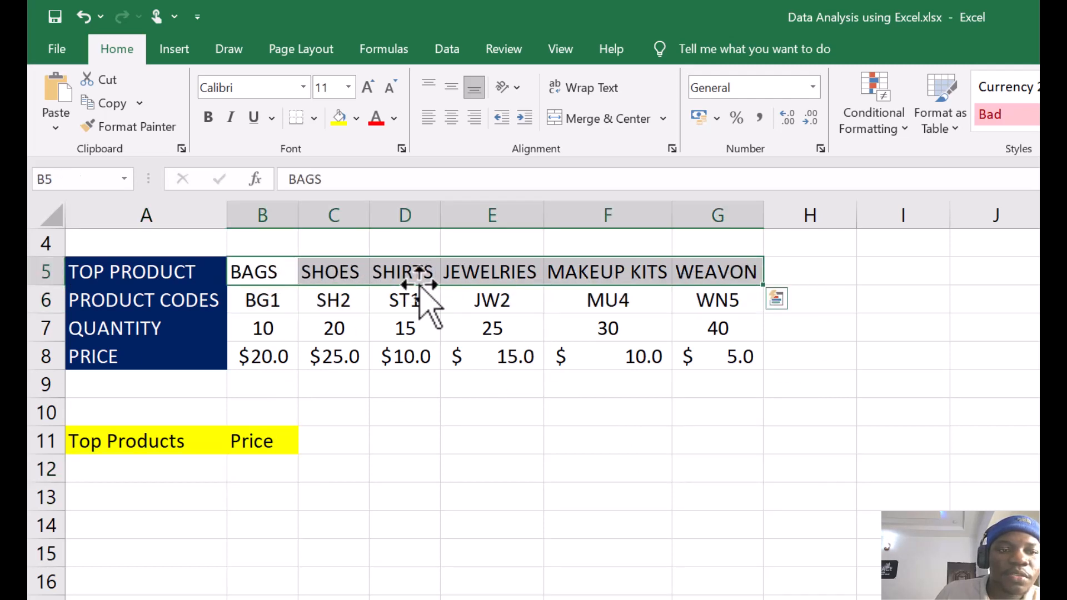
pyautogui.click(286, 500)
pyautogui.click(262, 476)
pyautogui.click(211, 475)
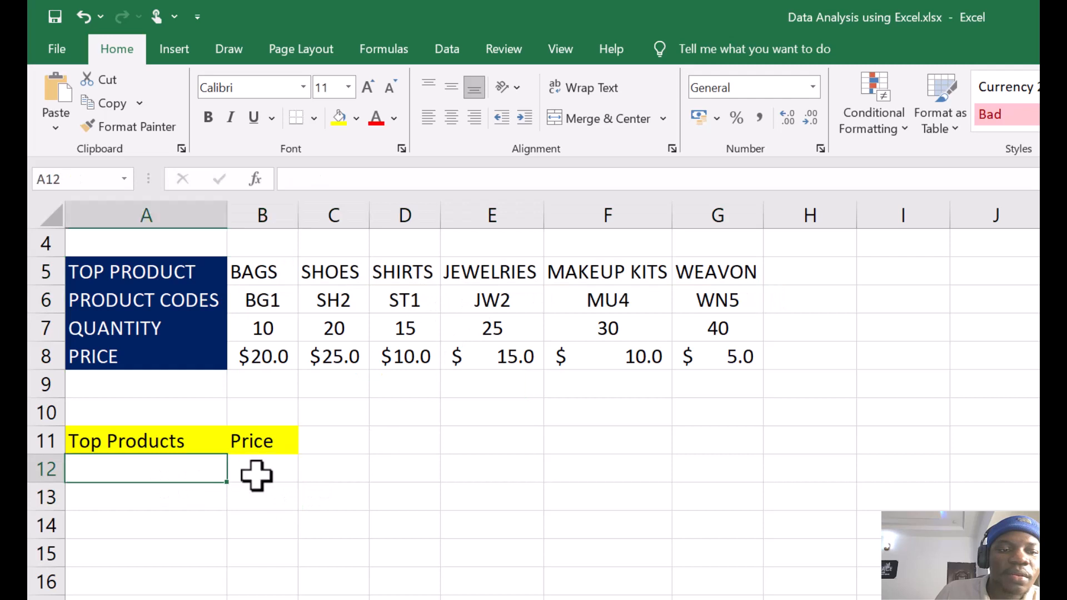
pyautogui.click(253, 474)
pyautogui.click(262, 496)
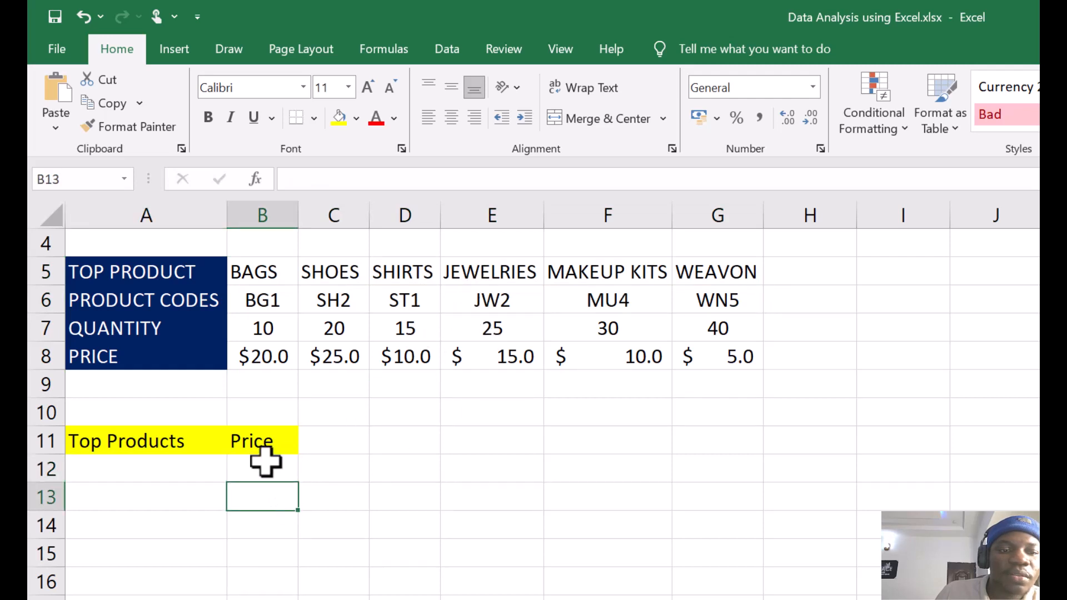
pyautogui.click(276, 471)
pyautogui.click(196, 476)
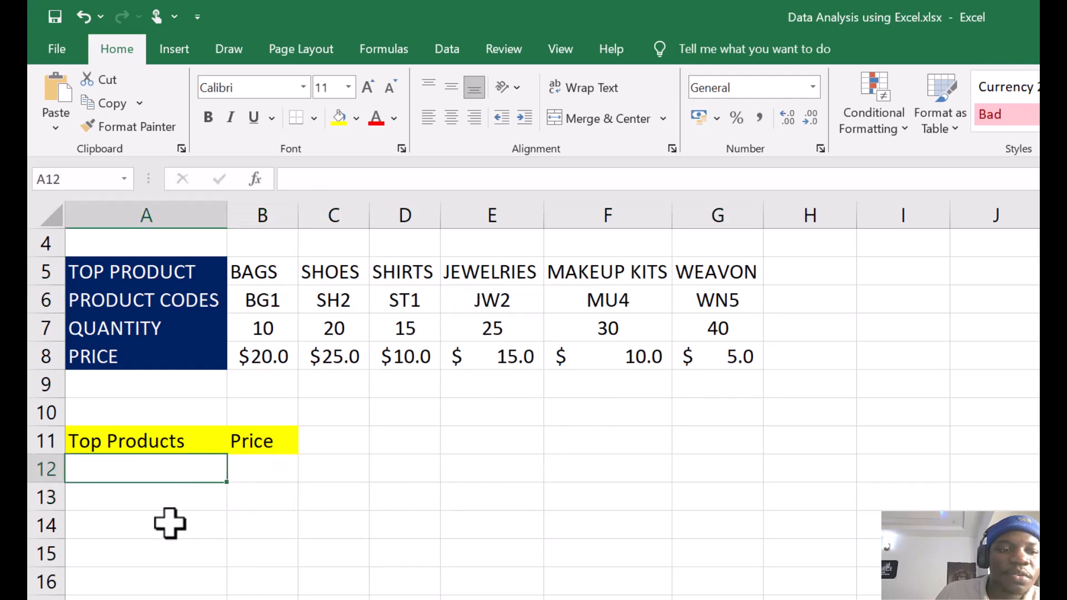
pyautogui.click(167, 553)
# Step: Set the data validation criteria of cell A12 under Top Products to allow a List
pyautogui.click(162, 472)
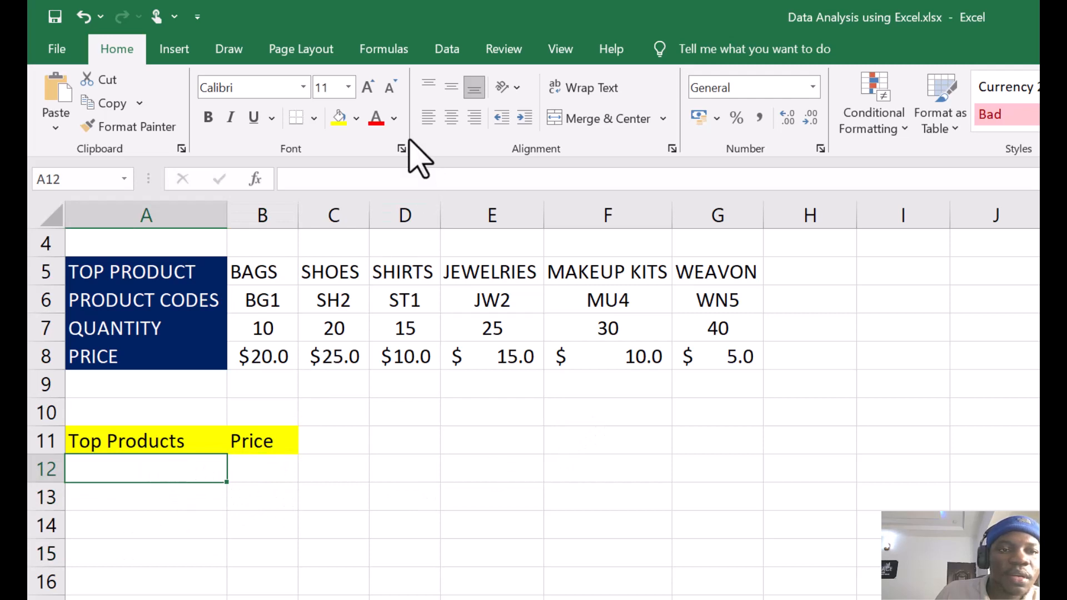
pyautogui.click(442, 56)
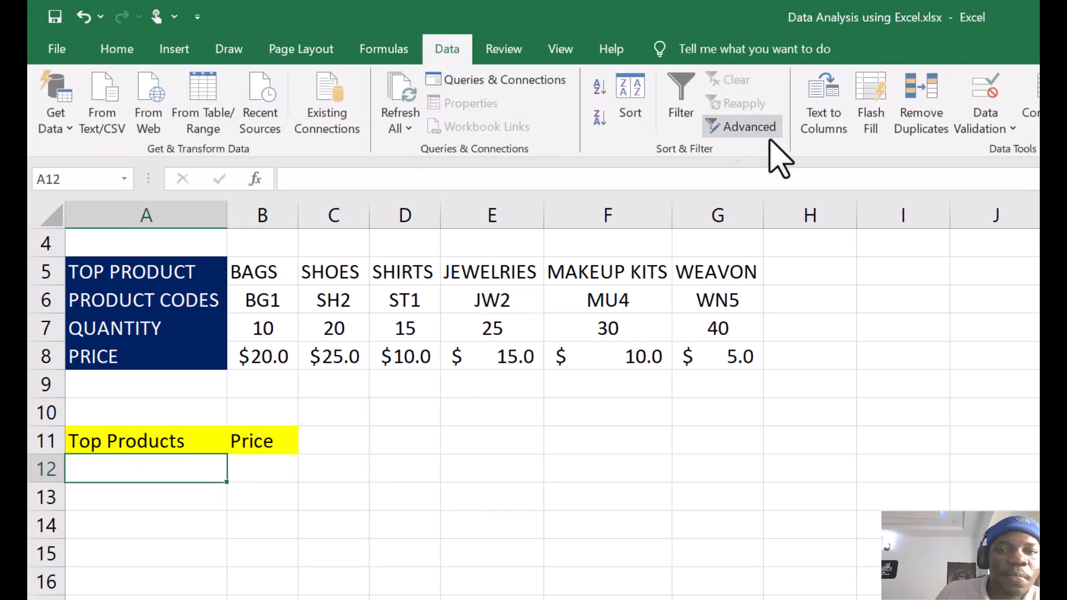
pyautogui.click(1021, 151)
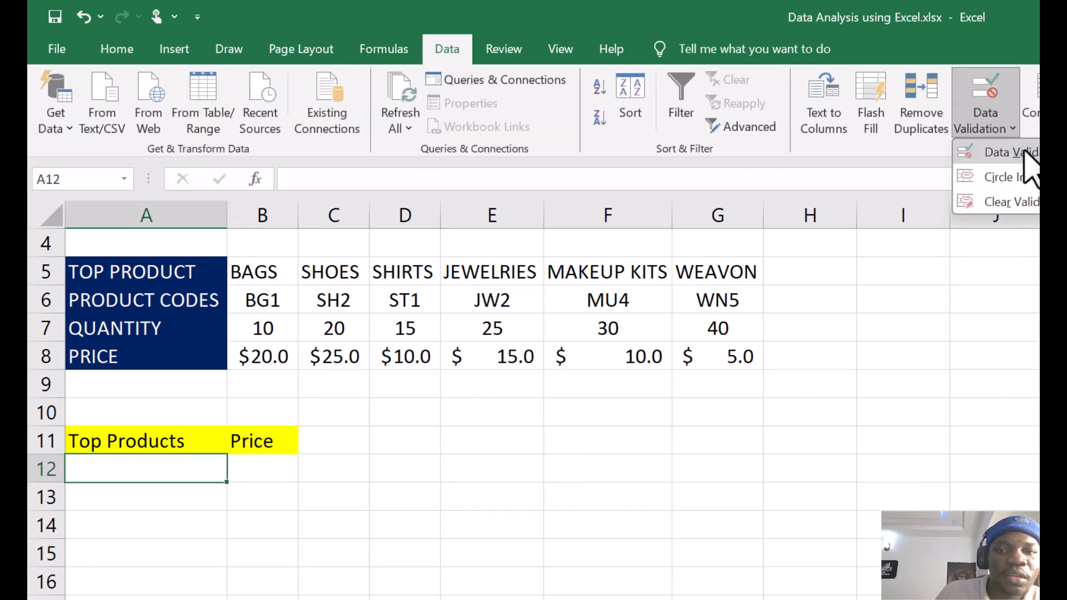
pyautogui.click(1029, 158)
pyautogui.moveTo(673, 334); pyautogui.dragTo(869, 290)
pyautogui.click(774, 400)
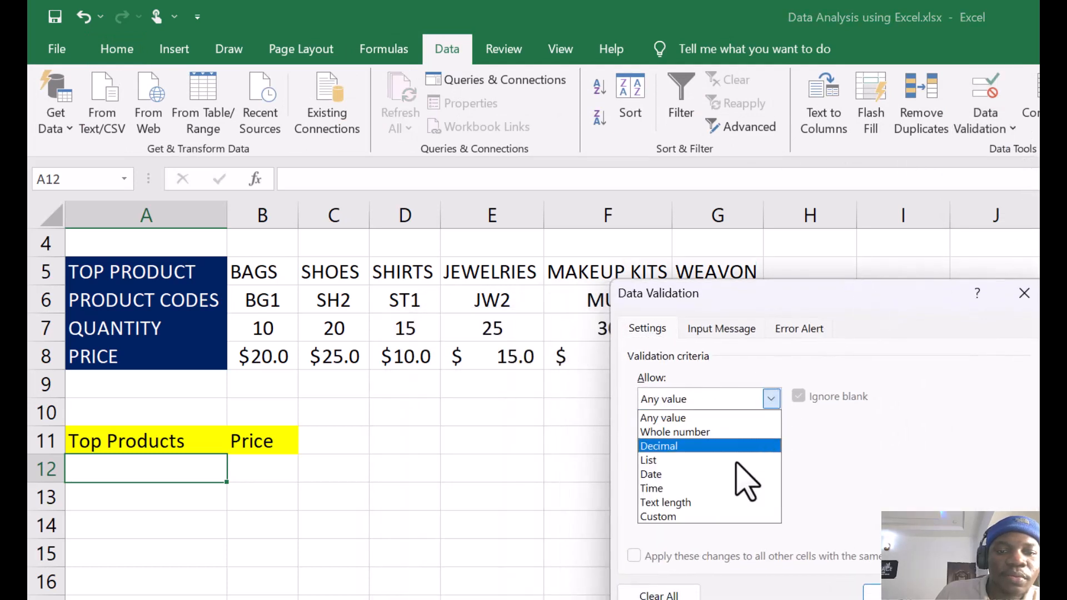
pyautogui.click(649, 464)
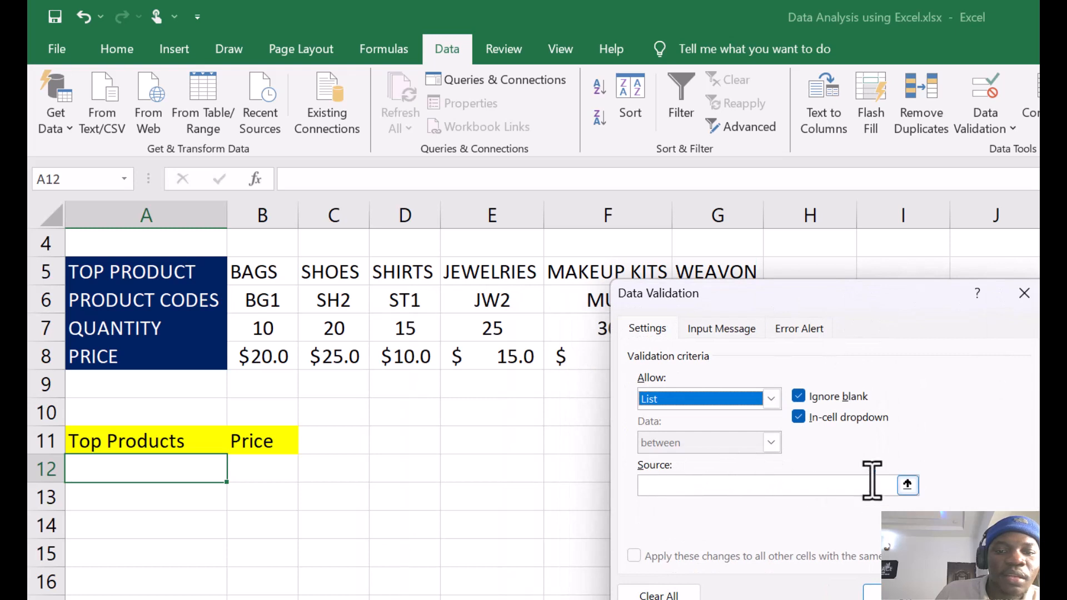
# Step: Use the product names in B5:G5 as the validation list's source and apply the rule to A12
pyautogui.click(907, 484)
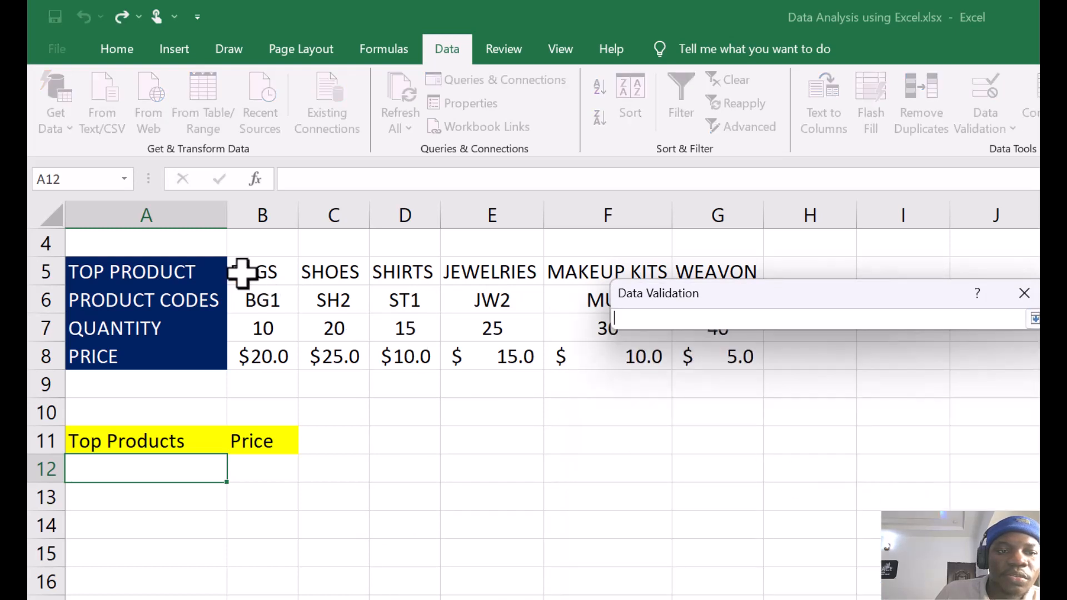
pyautogui.moveTo(242, 272); pyautogui.dragTo(813, 411)
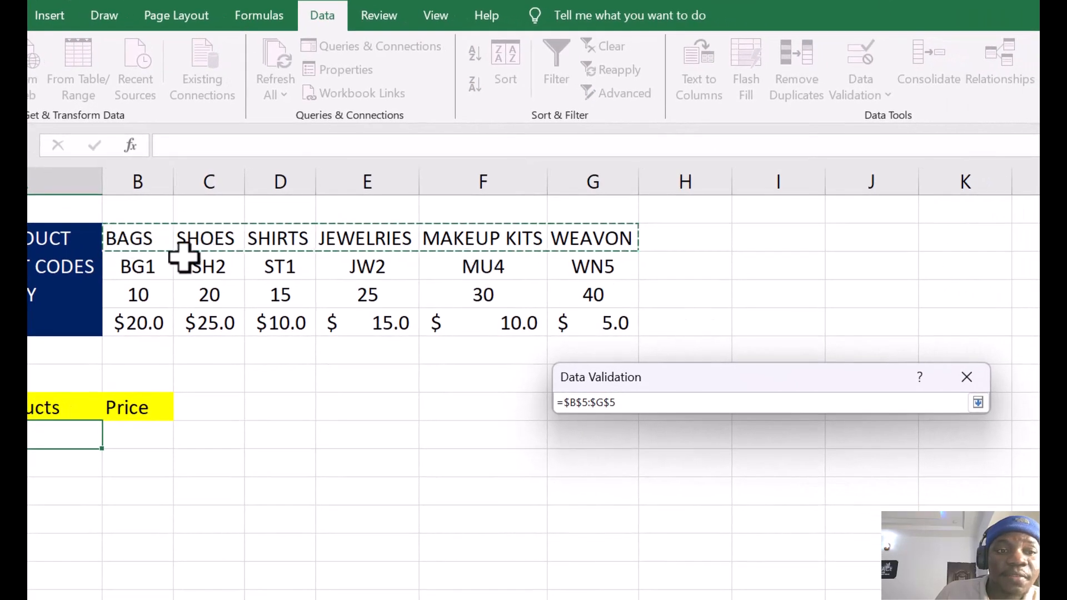
pyautogui.click(978, 402)
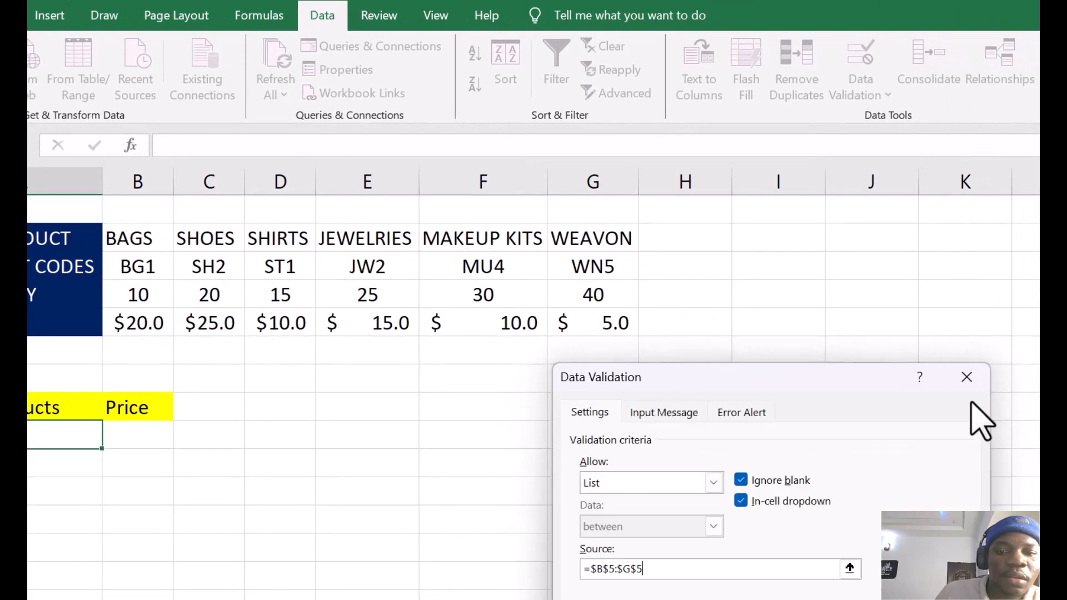
pyautogui.moveTo(762, 375); pyautogui.dragTo(759, 333)
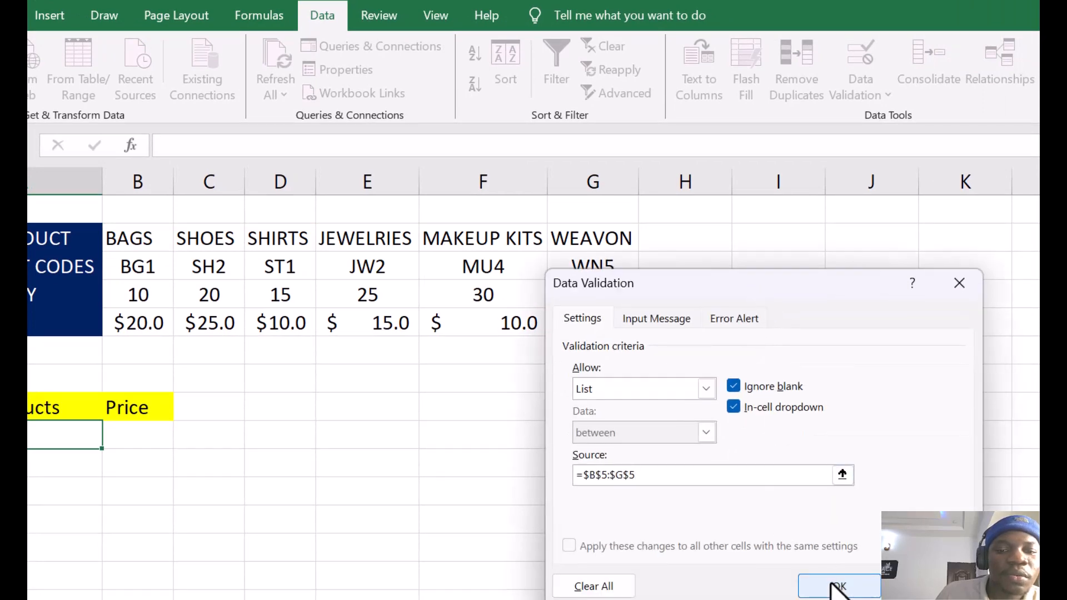
pyautogui.click(834, 585)
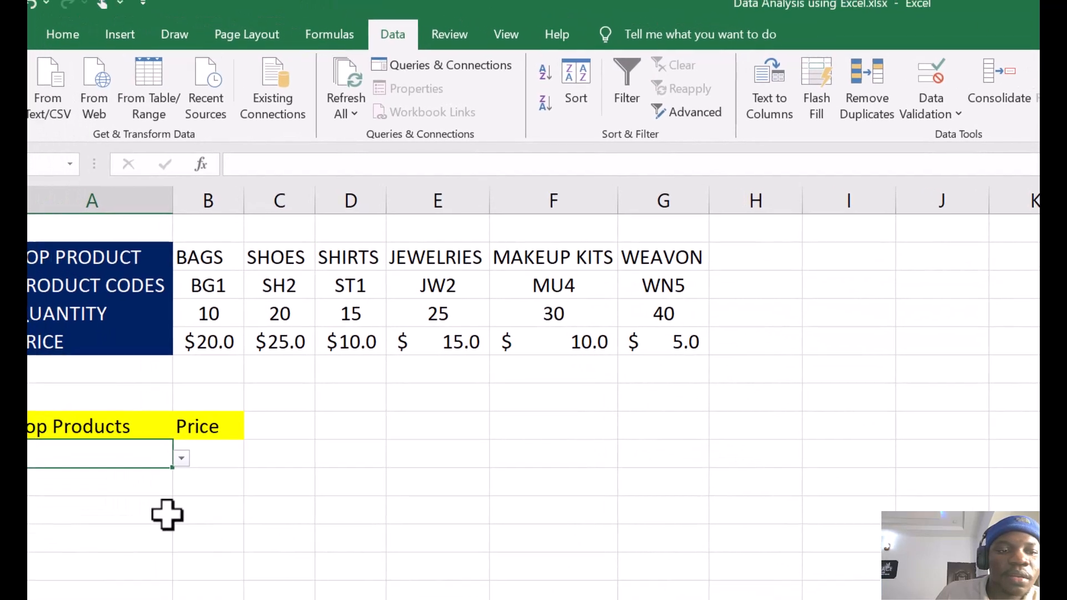
# Step: Test the product drop-down in A12 by choosing SHOES, and leave it set to BAGS
pyautogui.click(167, 514)
pyautogui.click(164, 462)
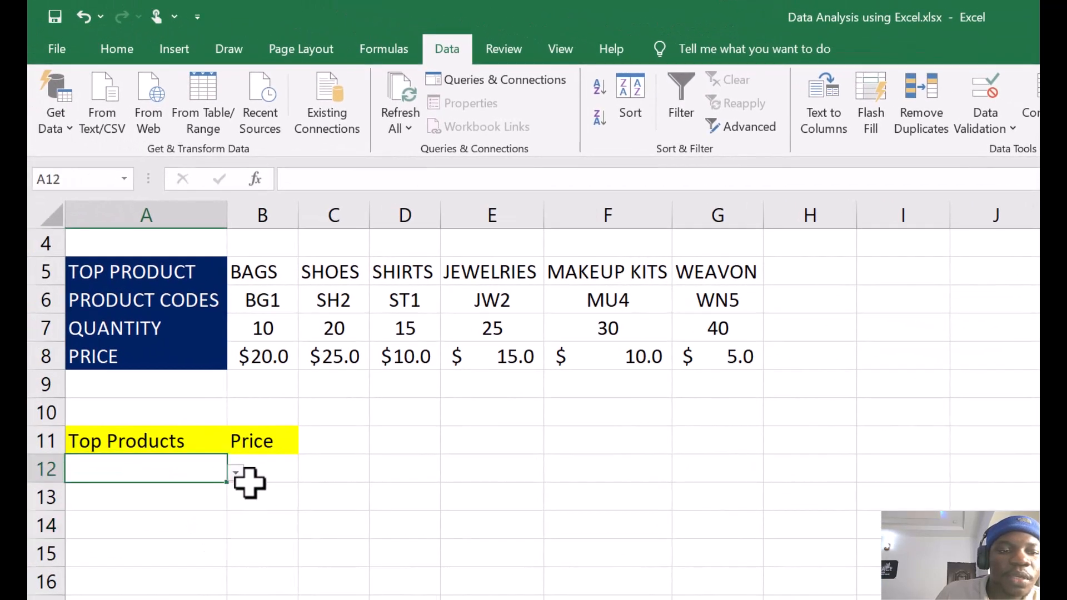
pyautogui.click(236, 473)
pyautogui.click(178, 514)
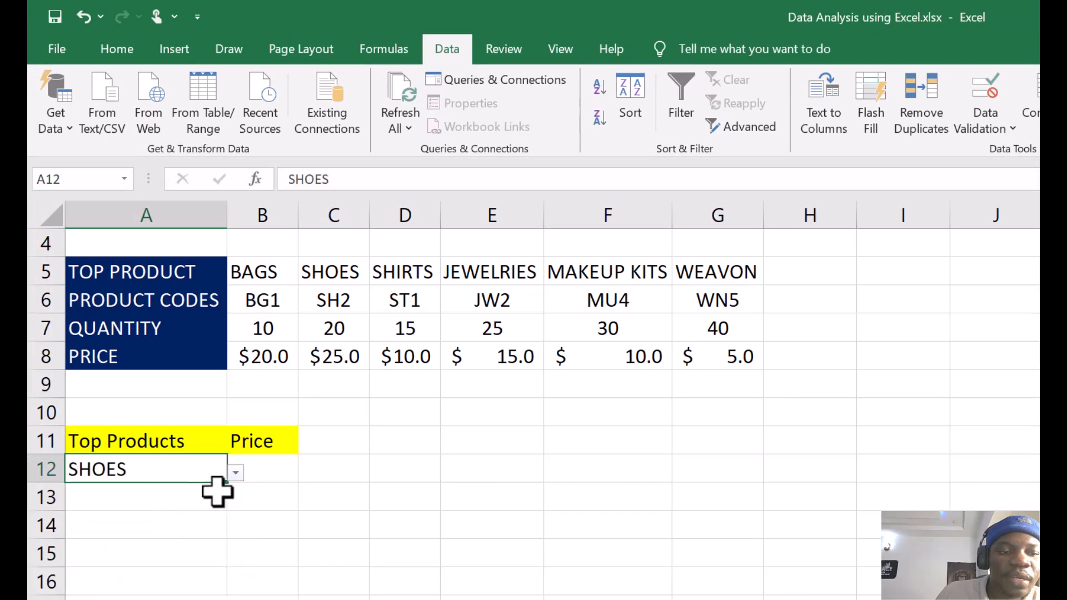
pyautogui.click(237, 475)
pyautogui.click(177, 495)
pyautogui.click(235, 474)
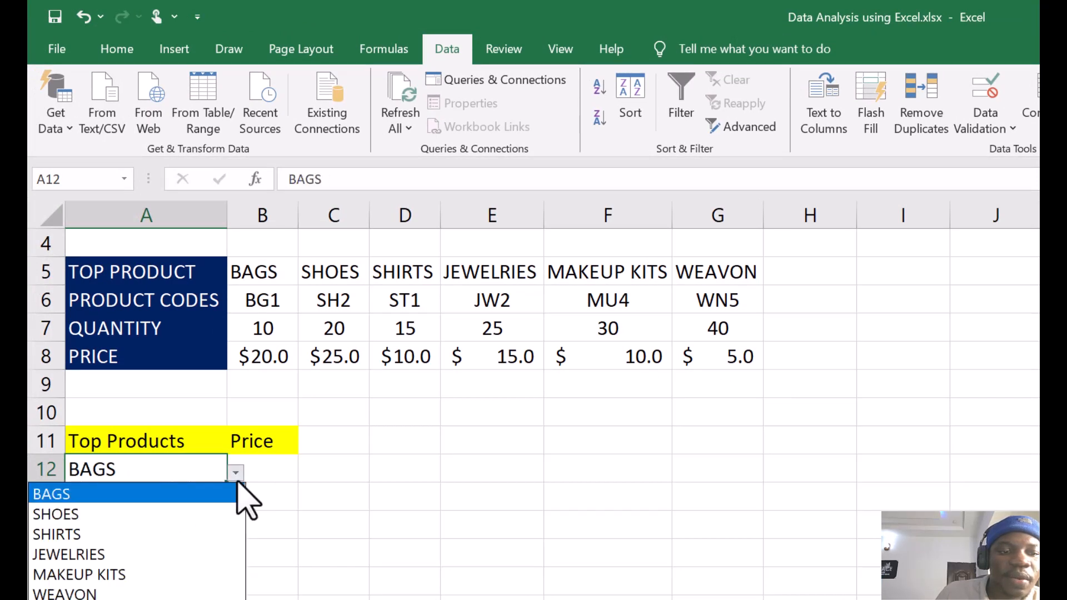
pyautogui.click(162, 500)
# Step: Enter the formula =HLOOKUP(A12,A5:G8,4,FALSE) in B12 to look up the selected product's price with an exact match
pyautogui.click(269, 477)
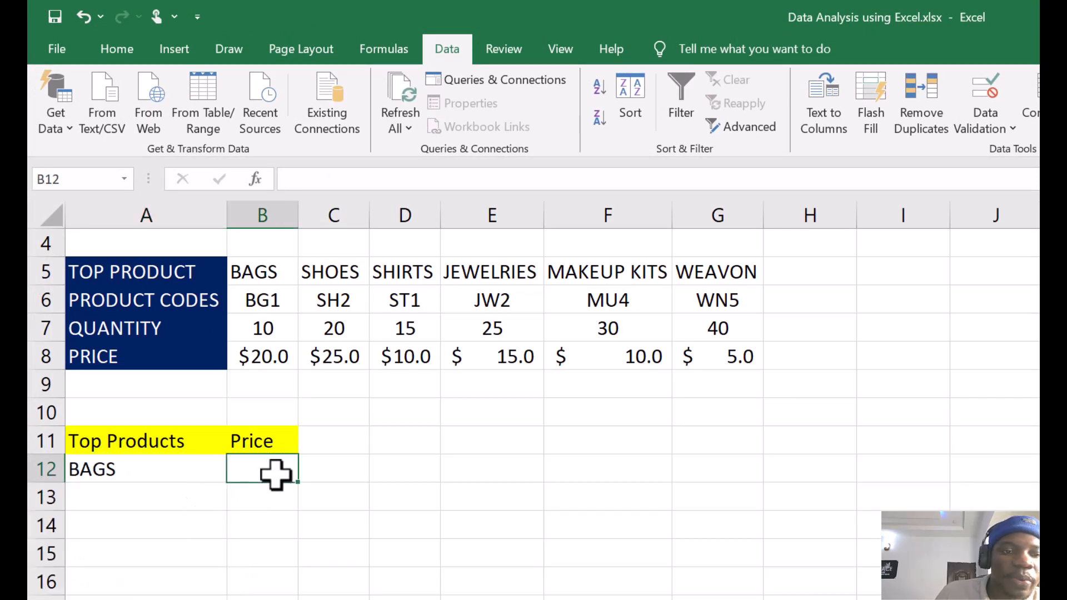
pyautogui.write('=')
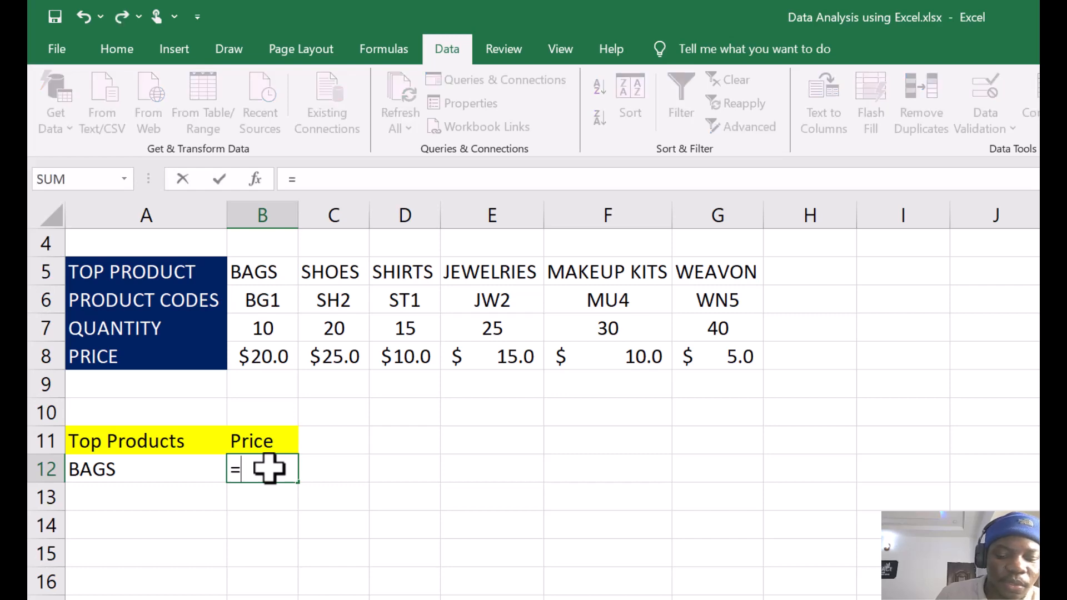
pyautogui.write('hlookup')
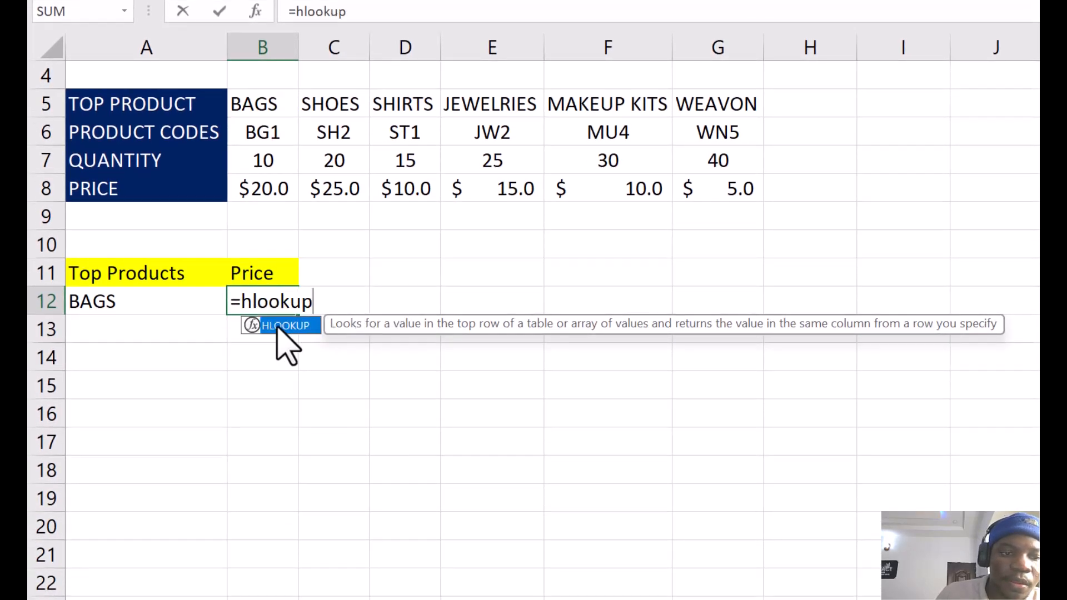
pyautogui.doubleClick(283, 326)
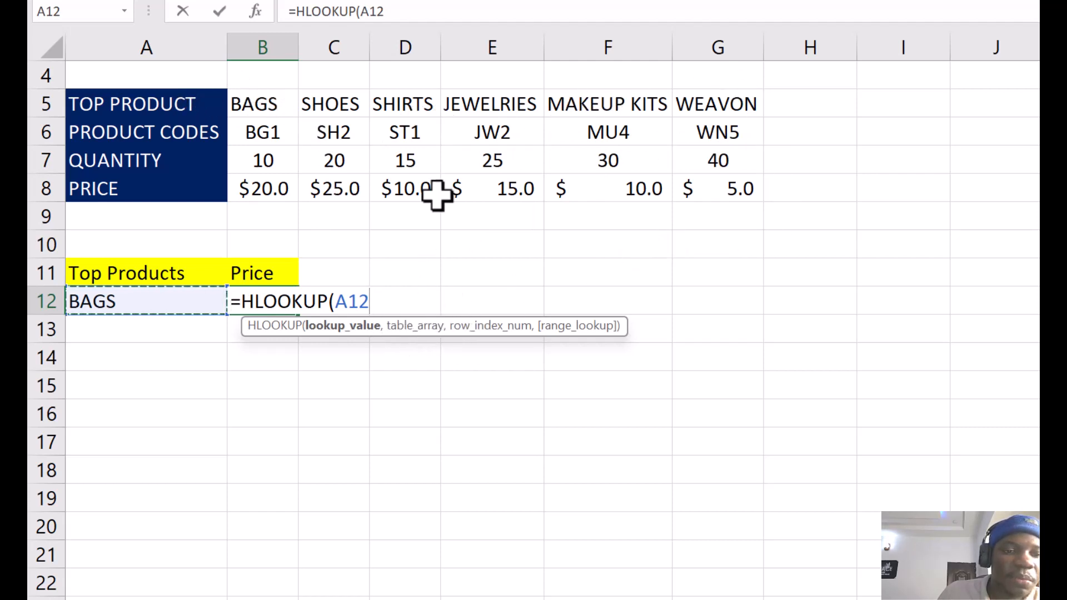
pyautogui.write(',')
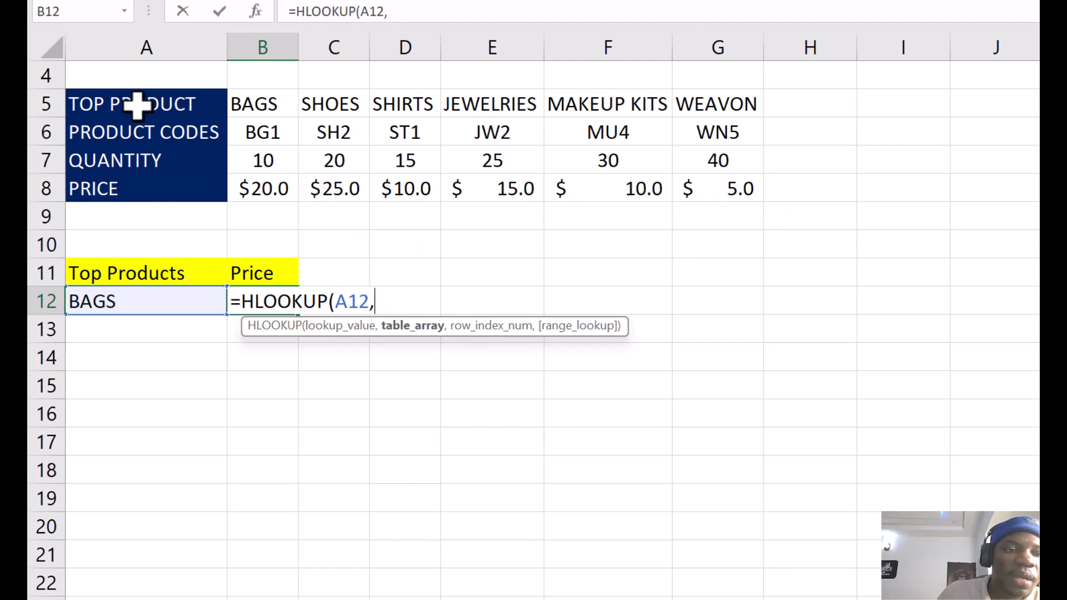
pyautogui.moveTo(143, 102); pyautogui.dragTo(722, 192)
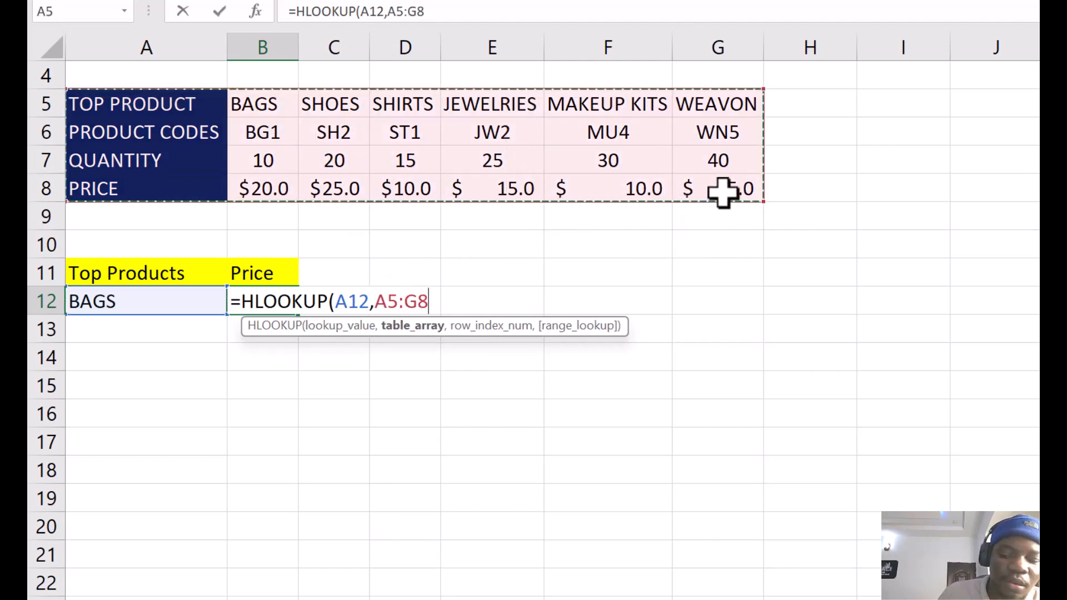
pyautogui.write(',4')
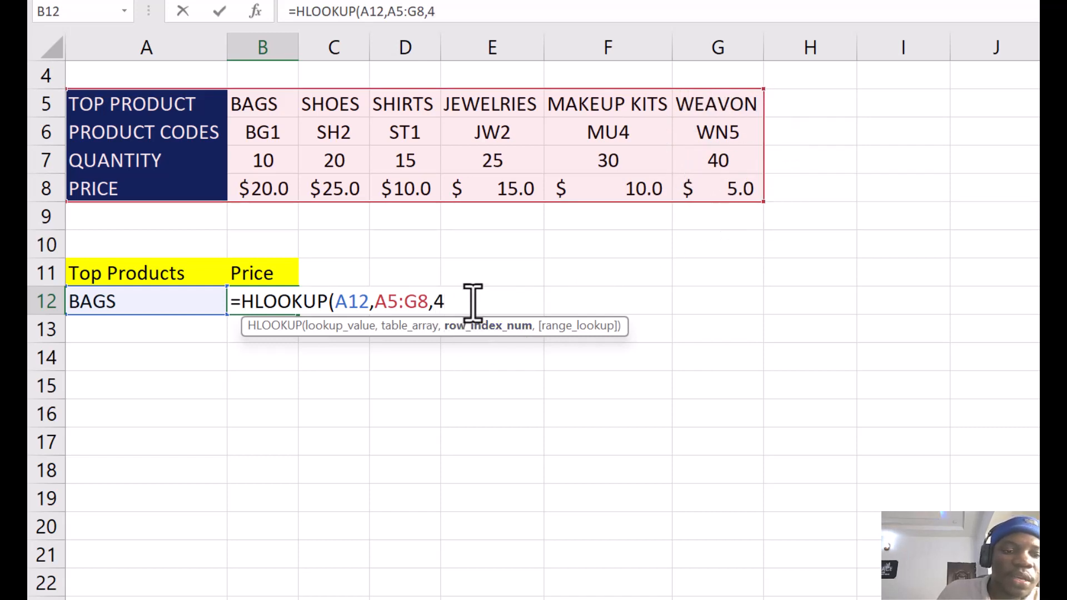
pyautogui.write(',')
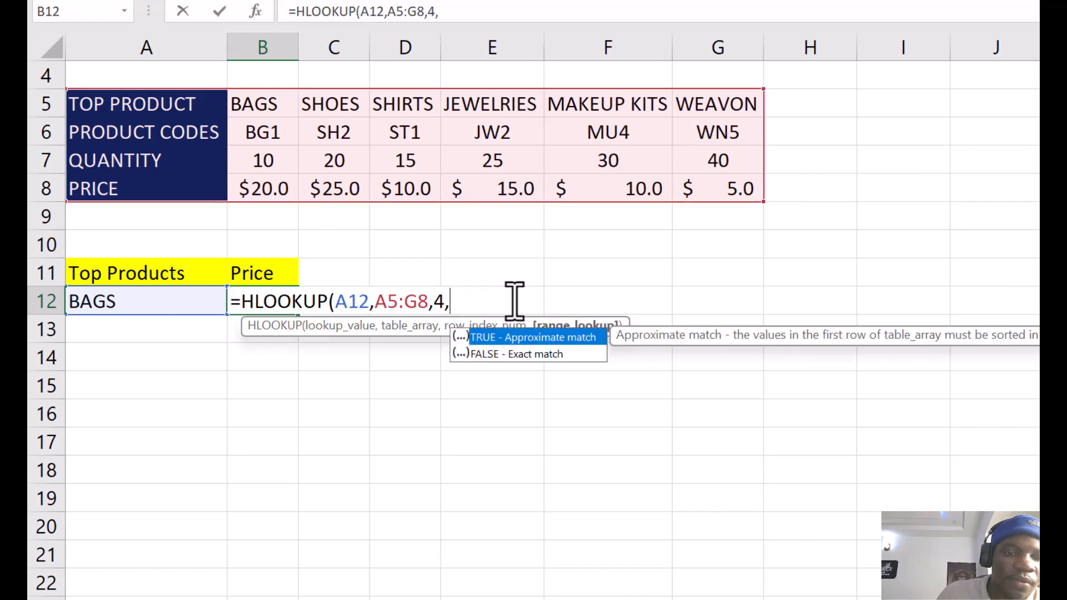
pyautogui.write('false)')
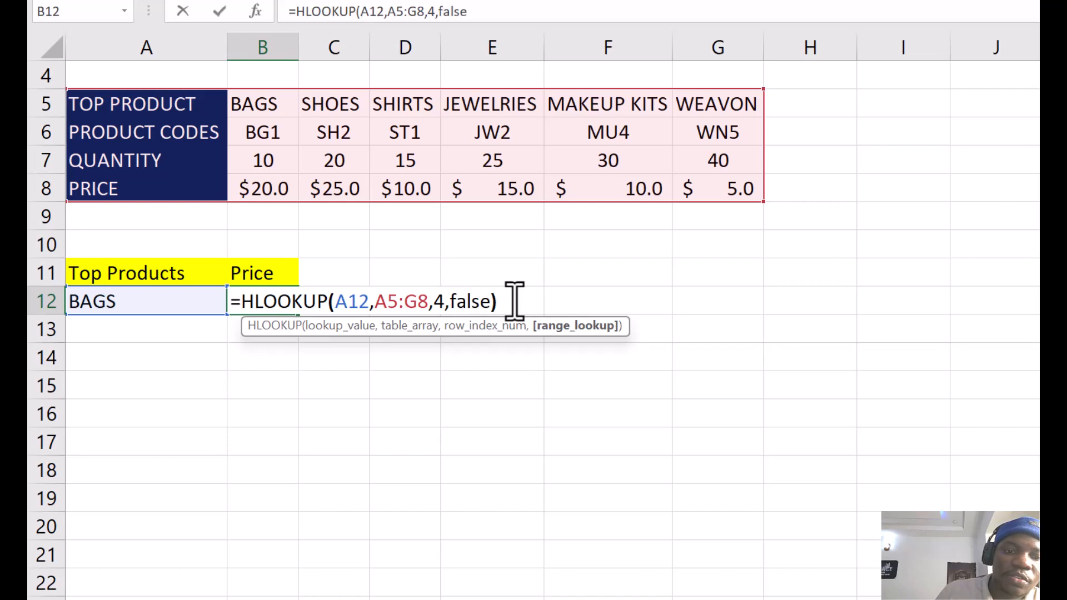
pyautogui.press('Return')
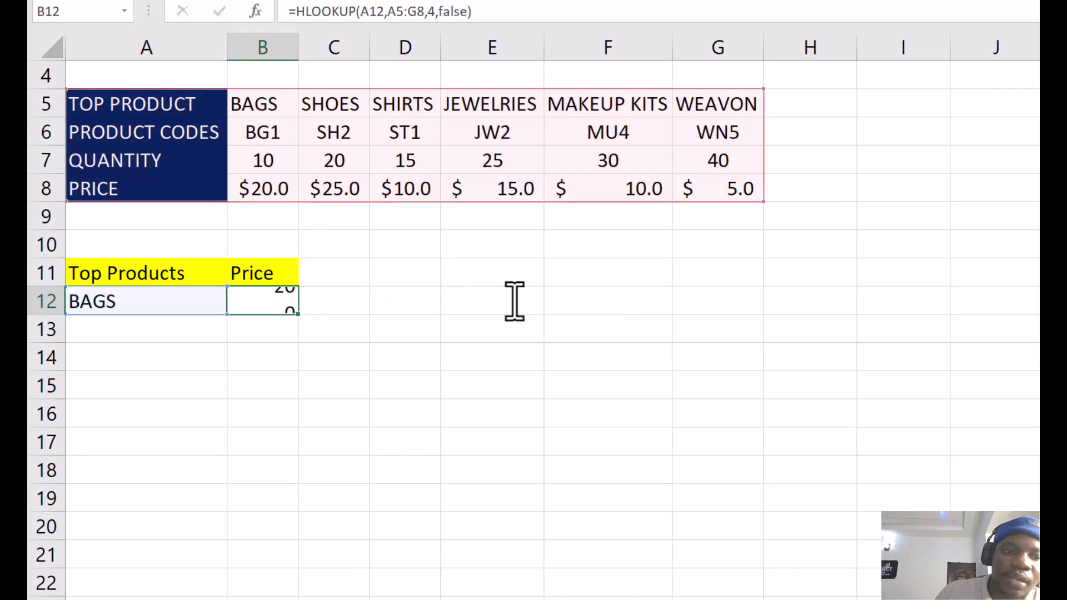
# Step: Test the price lookup by choosing SHOES from the product drop-down in A12
pyautogui.click(167, 309)
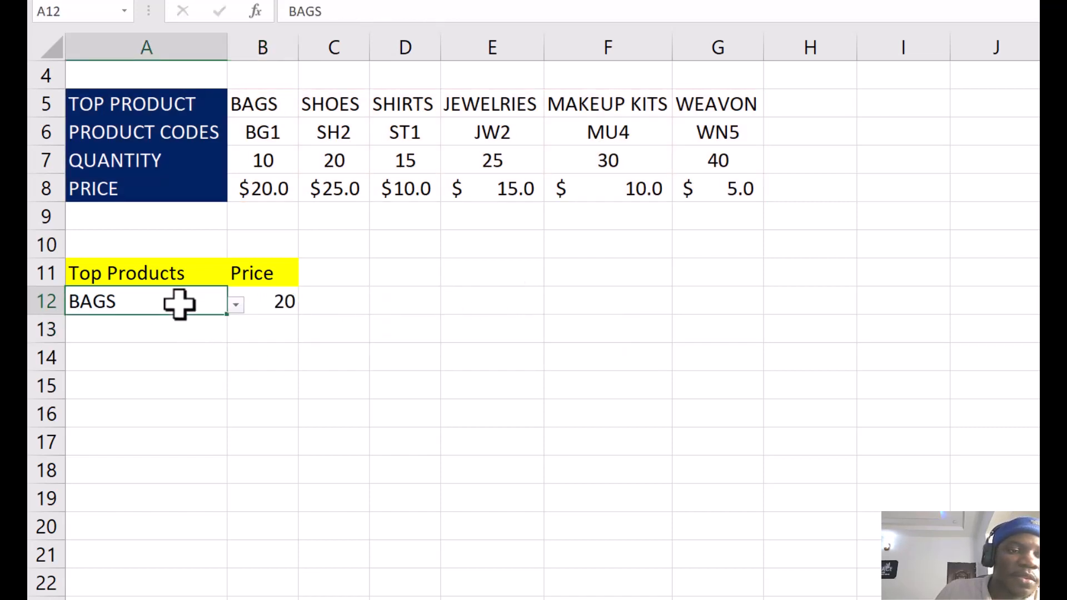
pyautogui.click(236, 305)
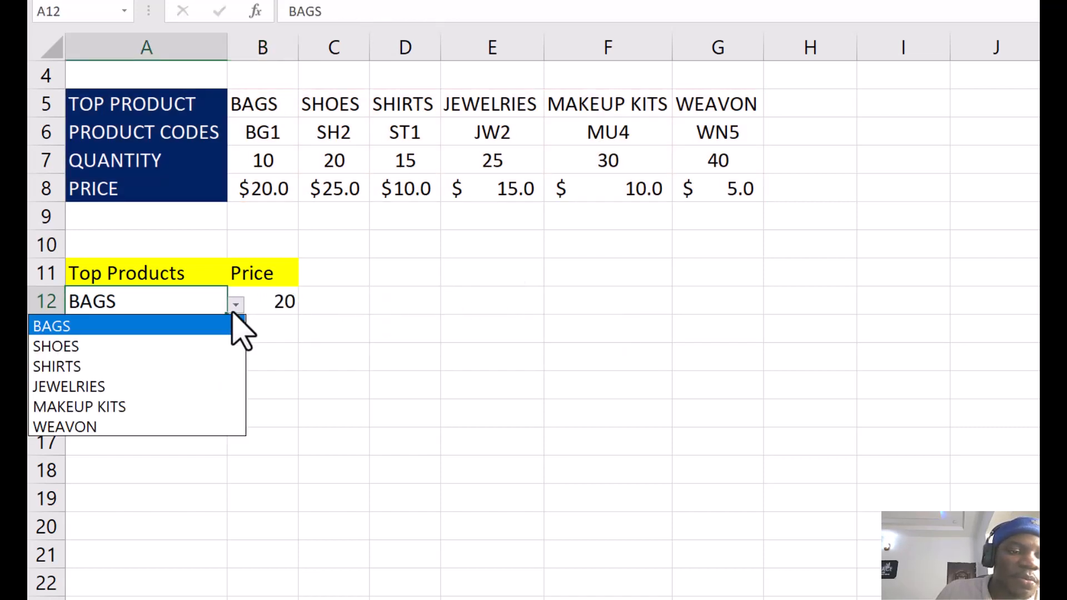
pyautogui.click(149, 349)
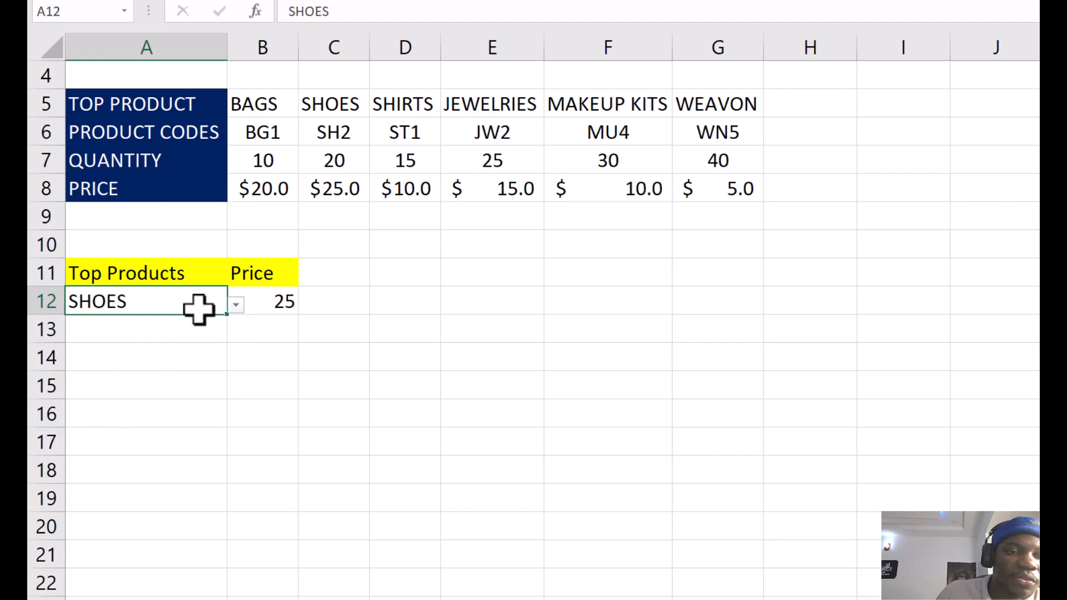
# Step: Apply the Currency number format to the looked-up price in B12
pyautogui.click(270, 306)
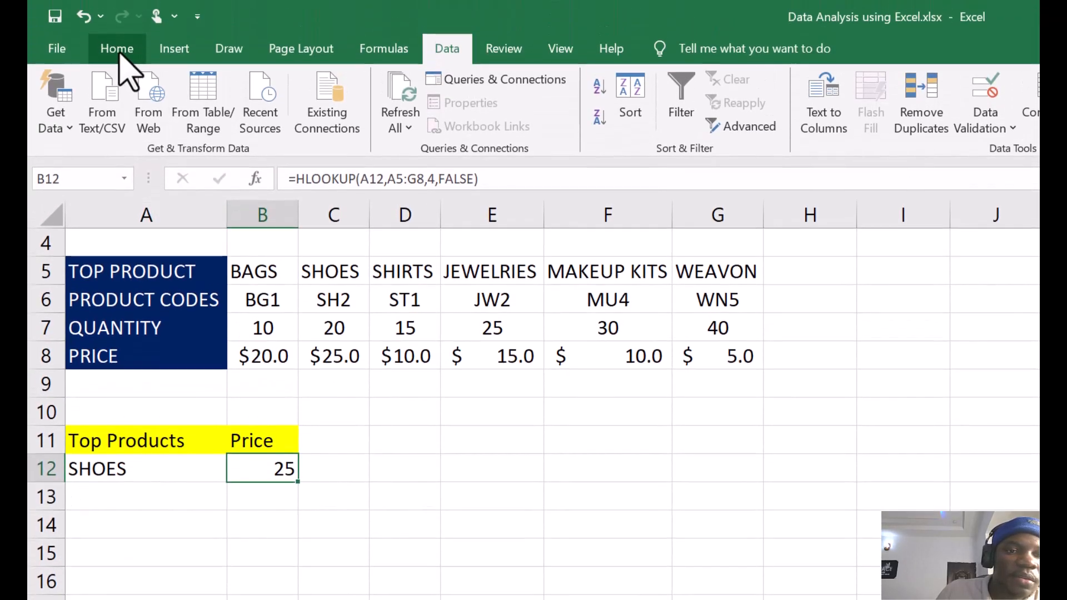
pyautogui.click(118, 47)
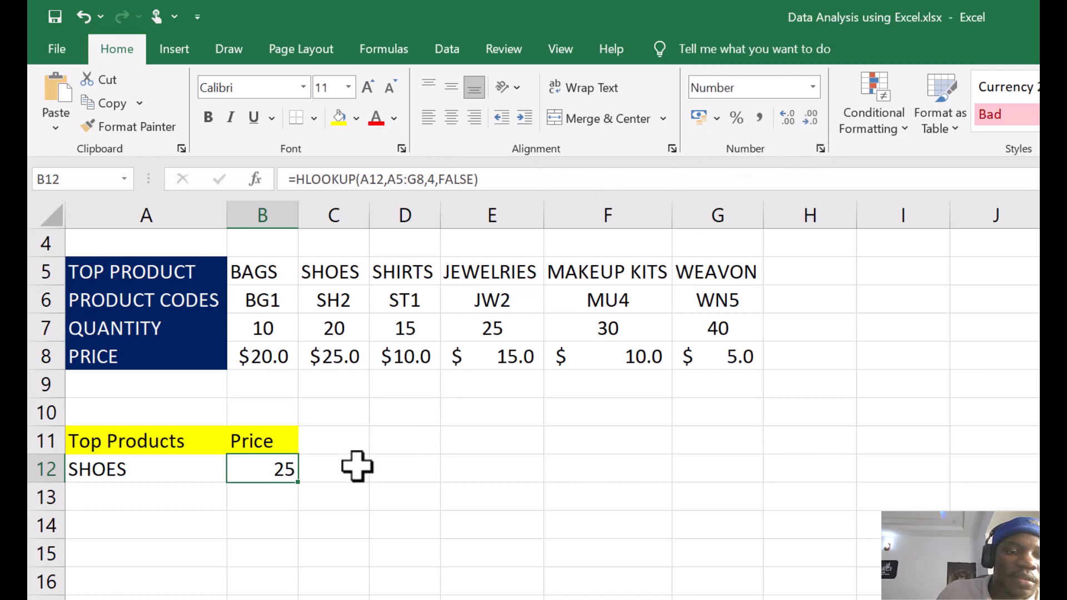
pyautogui.click(319, 488)
pyautogui.click(271, 473)
pyautogui.click(785, 120)
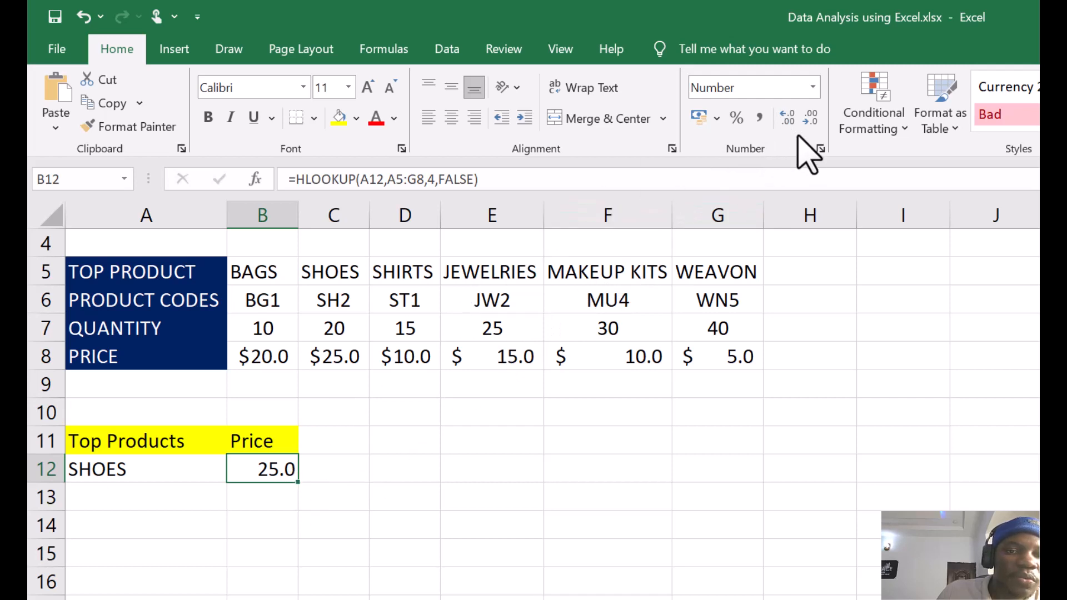
pyautogui.click(813, 86)
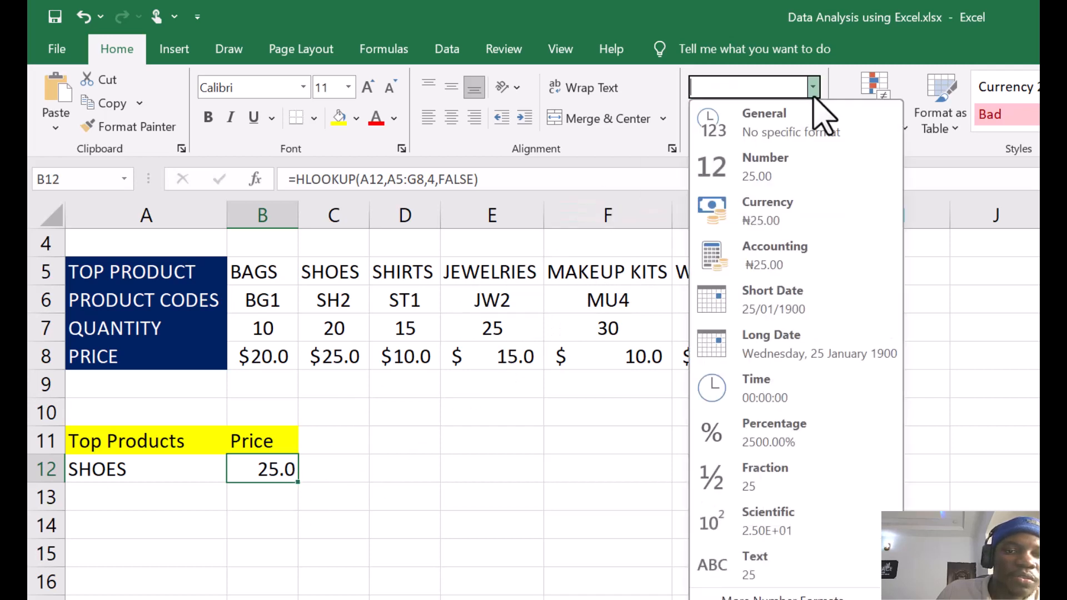
pyautogui.click(786, 214)
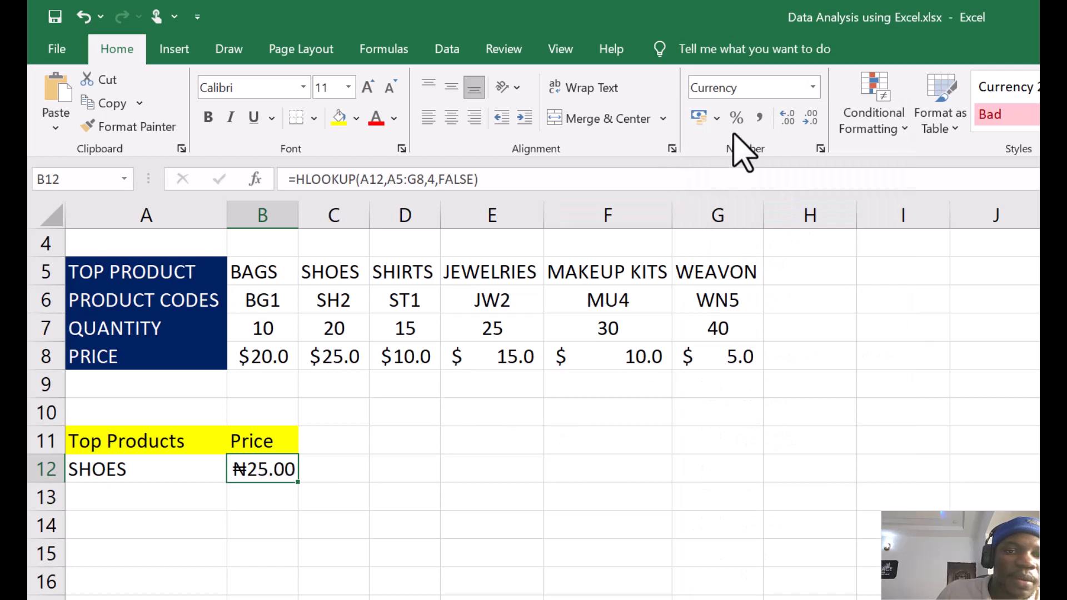
# Step: Change the currency symbol of B12 to $ English (United States) in the cell format settings
pyautogui.click(820, 148)
pyautogui.moveTo(735, 236); pyautogui.dragTo(619, 221)
pyautogui.click(1003, 381)
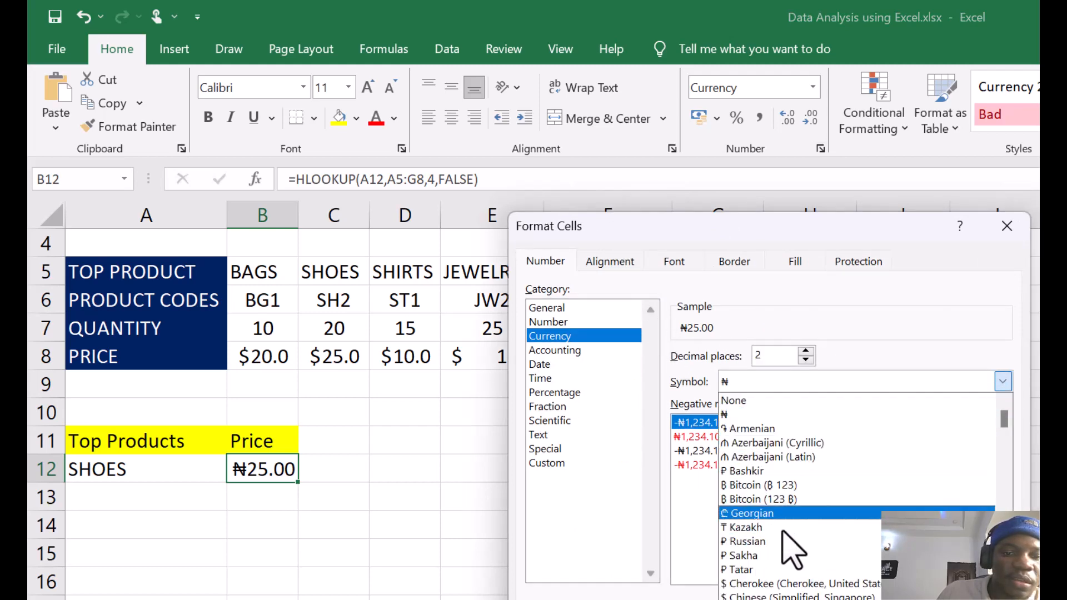
pyautogui.scroll(-1, 785, 533)
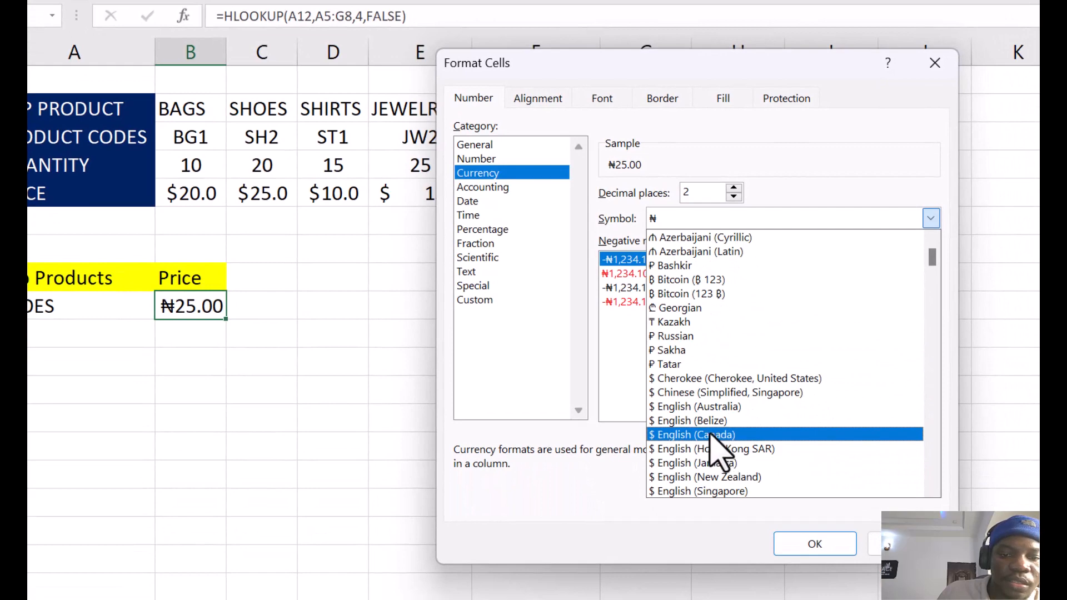
pyautogui.scroll(-1, 748, 473)
pyautogui.scroll(-3, 745, 478)
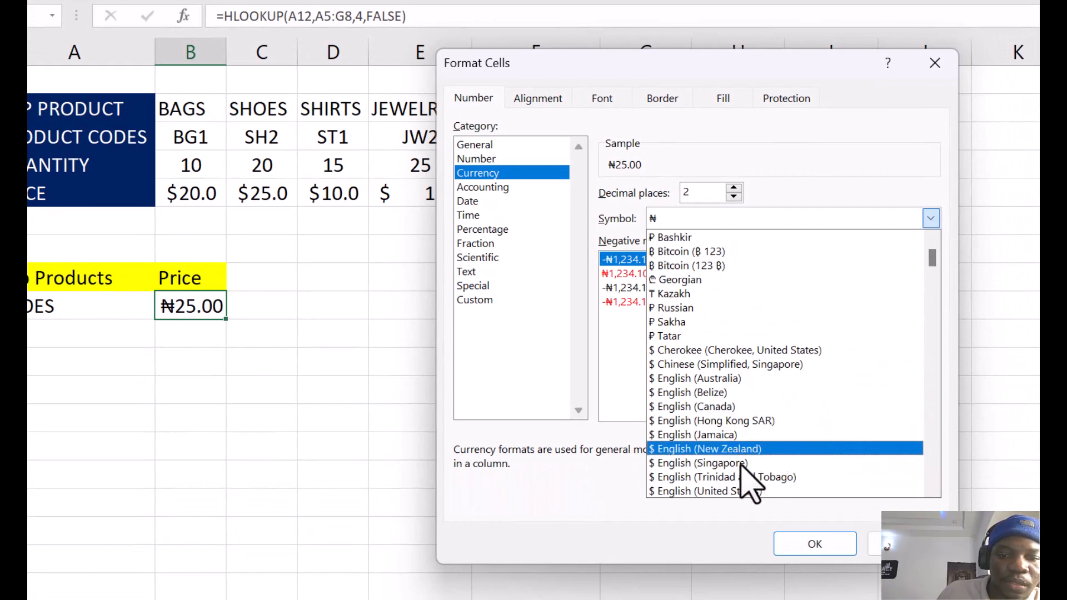
pyautogui.click(728, 467)
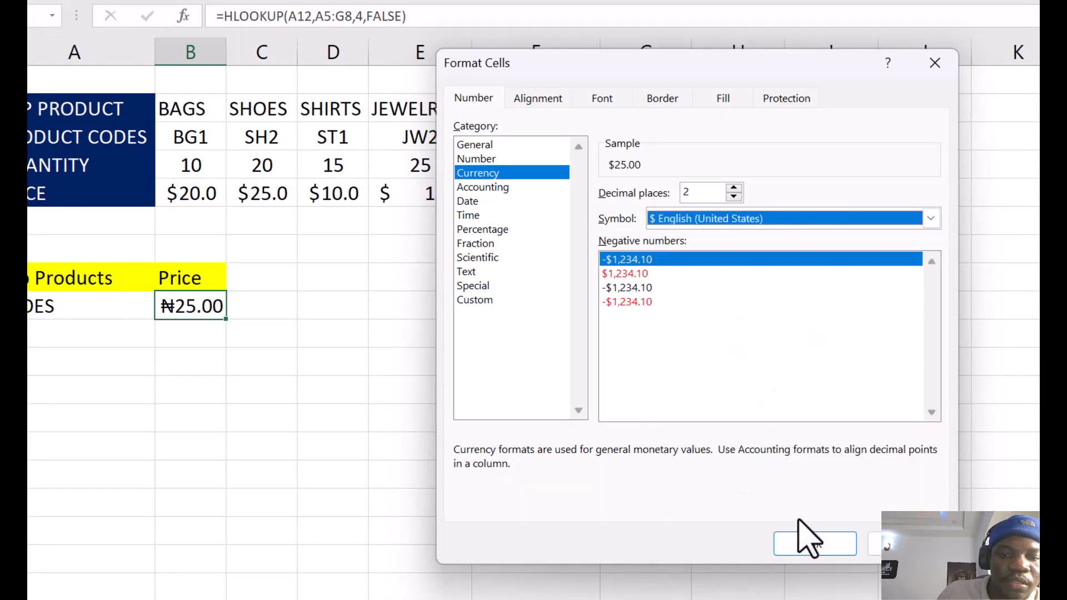
pyautogui.click(815, 544)
pyautogui.click(262, 361)
# Step: Test the price lookup by choosing JEWELRIES in the A12 drop-down, and leave it set to MAKEUP KITS
pyautogui.click(176, 316)
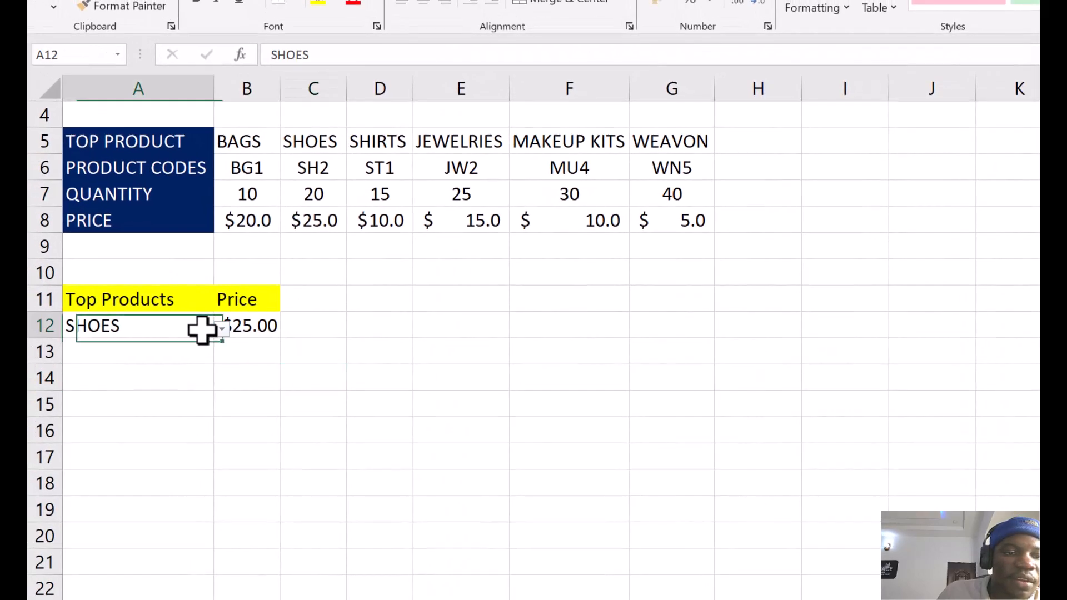
pyautogui.click(196, 319)
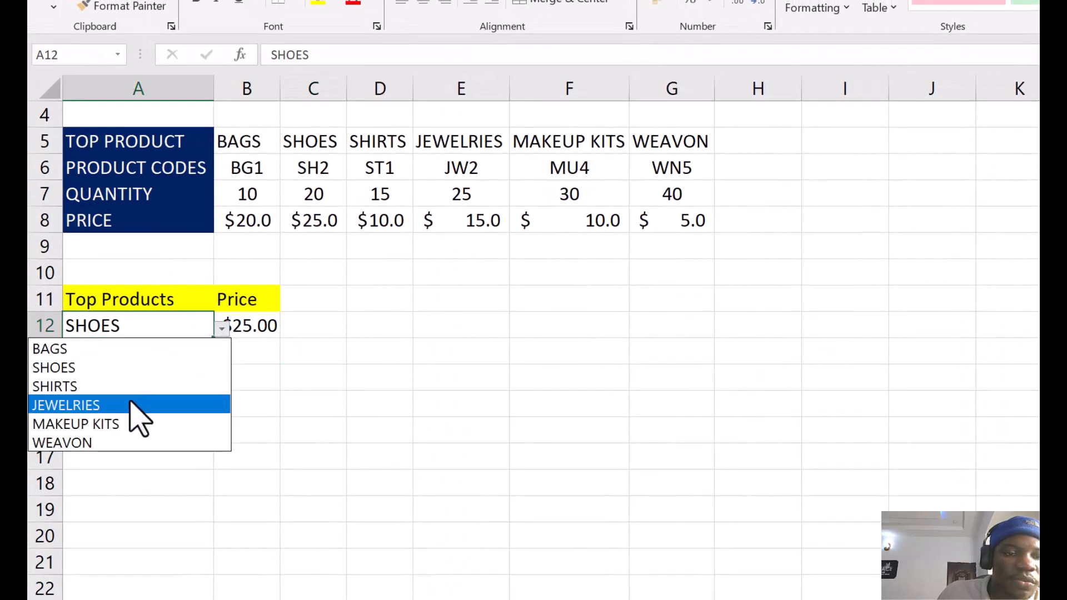
pyautogui.click(132, 404)
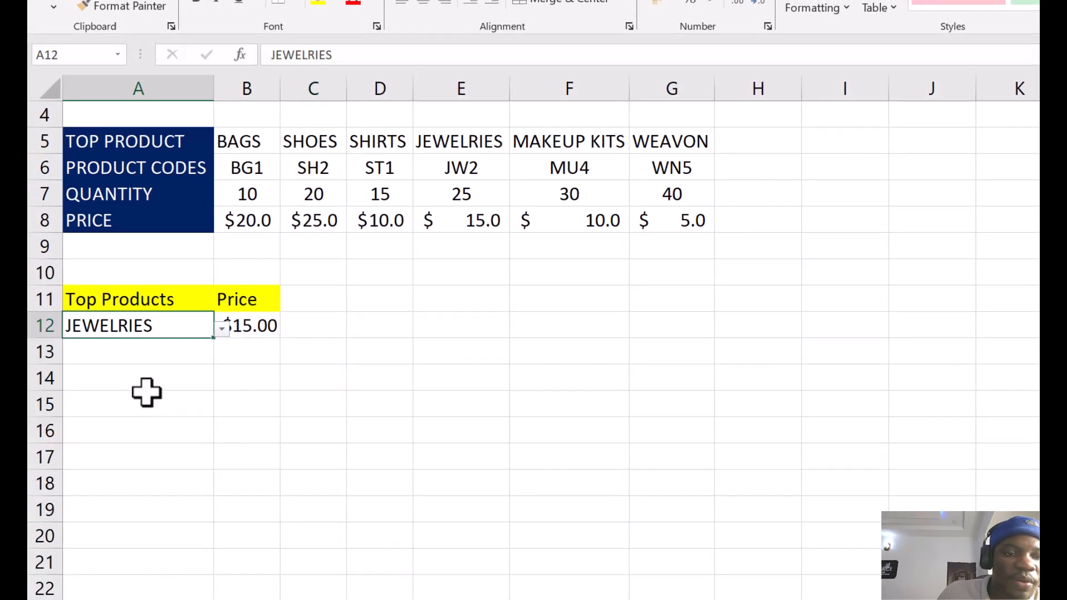
pyautogui.click(261, 378)
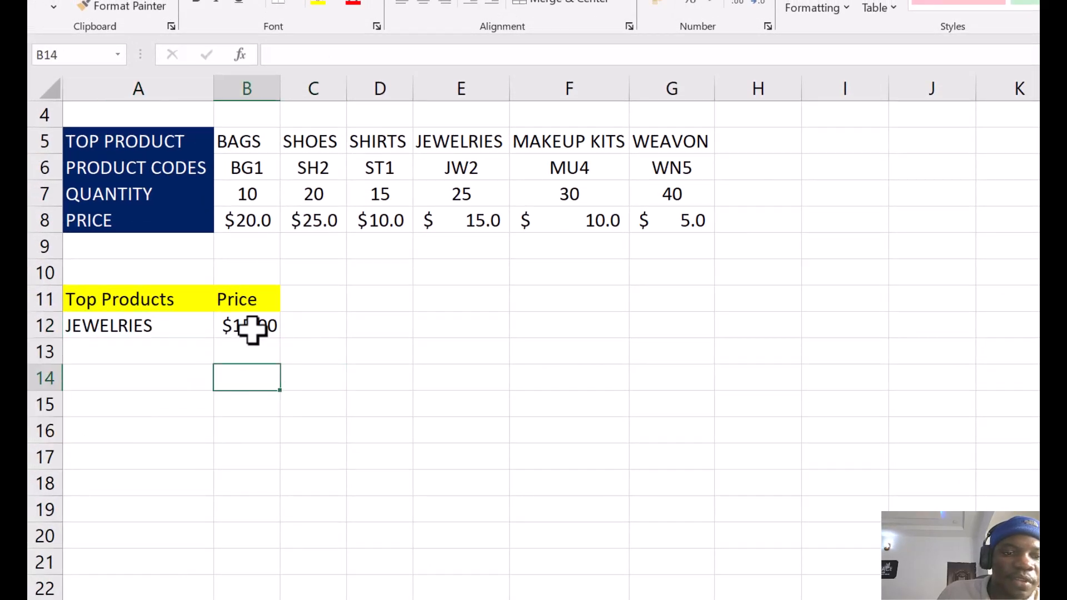
pyautogui.click(201, 326)
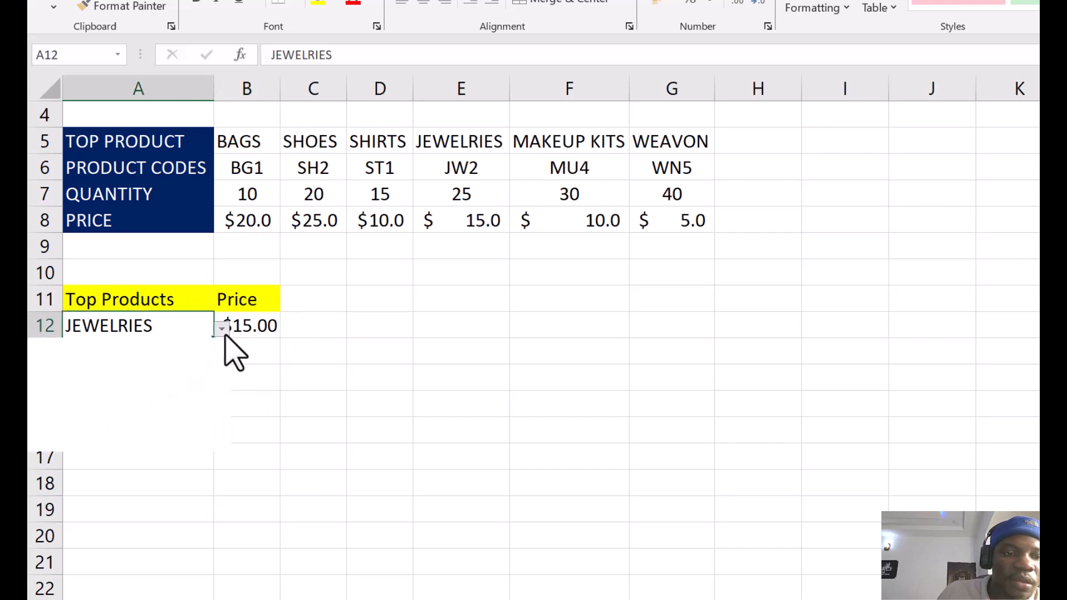
pyautogui.click(222, 329)
pyautogui.click(157, 421)
pyautogui.click(275, 369)
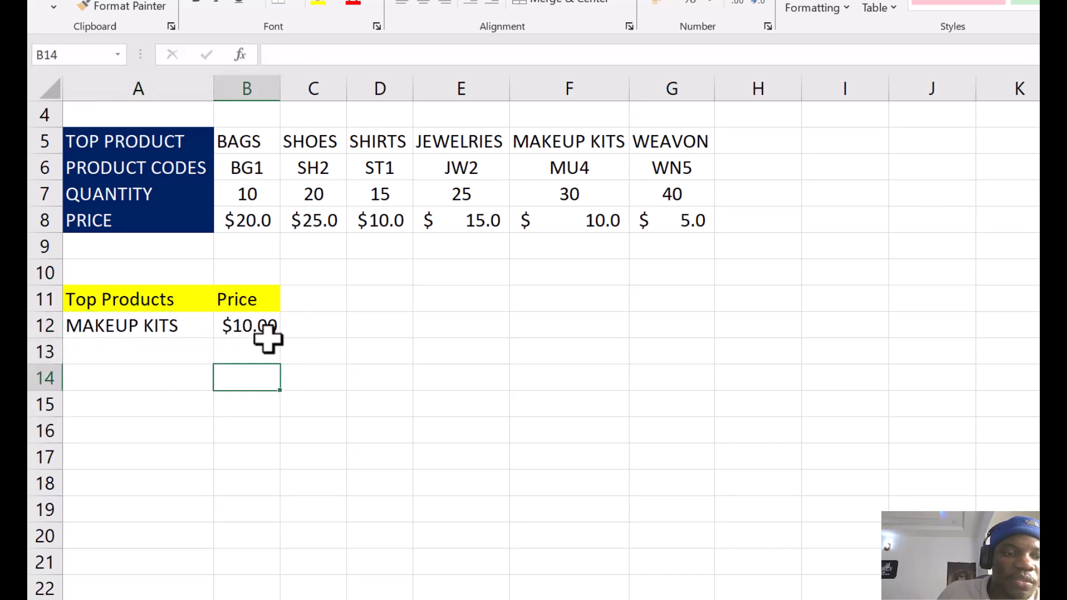
# Step: Reduce the price in B12 to one decimal place
pyautogui.click(266, 321)
pyautogui.click(747, 3)
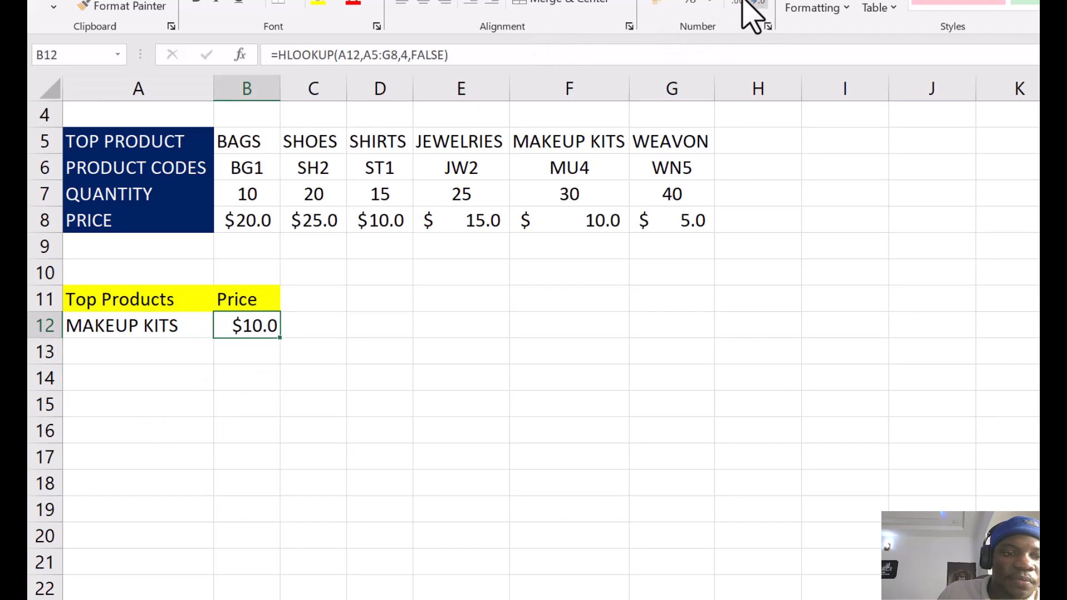
pyautogui.click(322, 396)
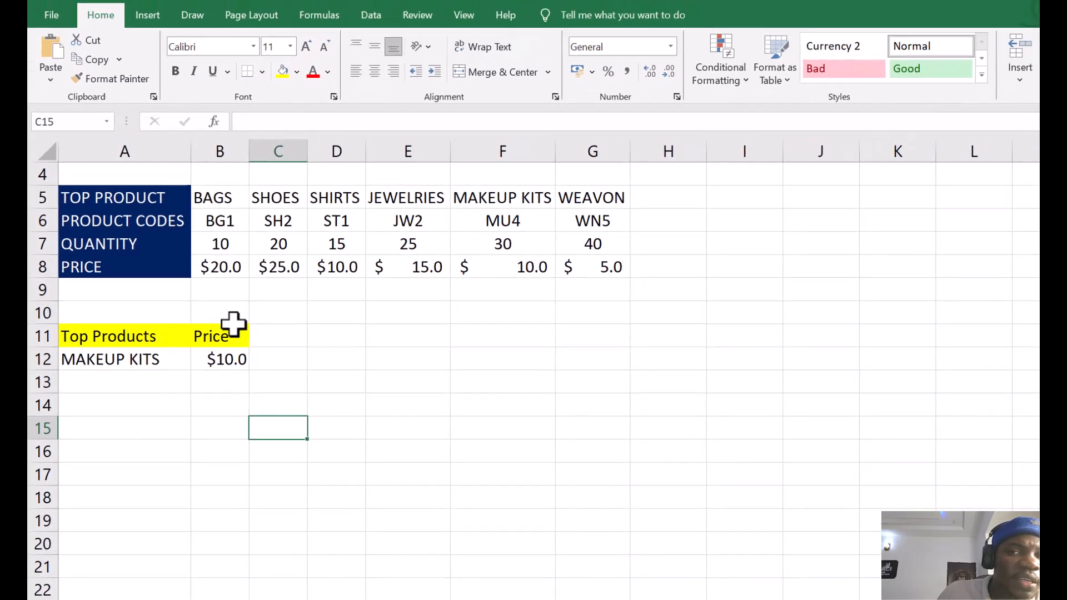